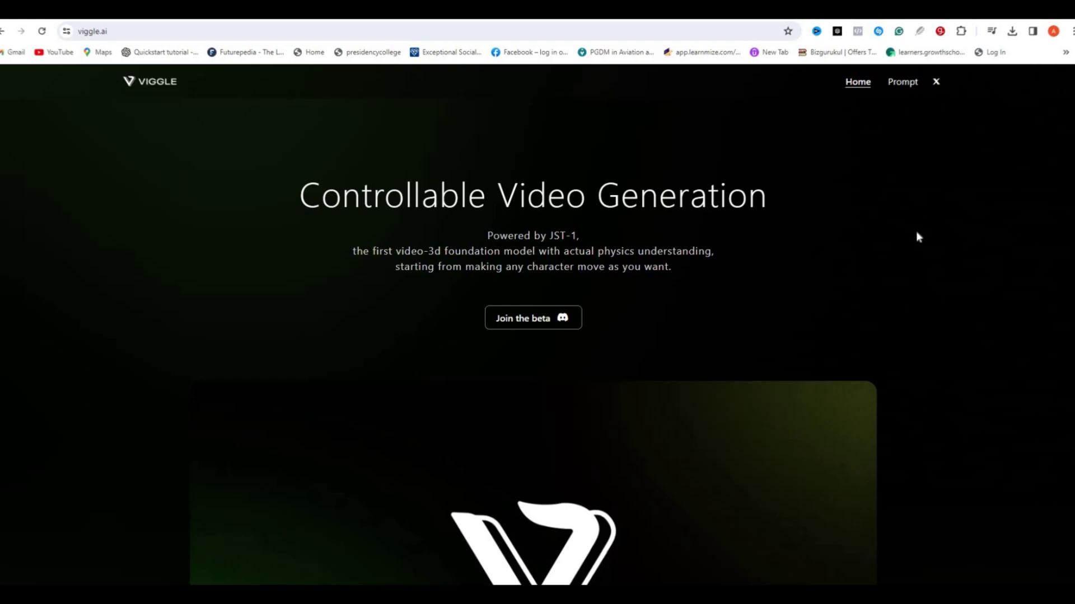
Scroll through the animate-3 channel's feed of other users' generated /mix and /animate clips.
scroll(976, 264, "down", 5)
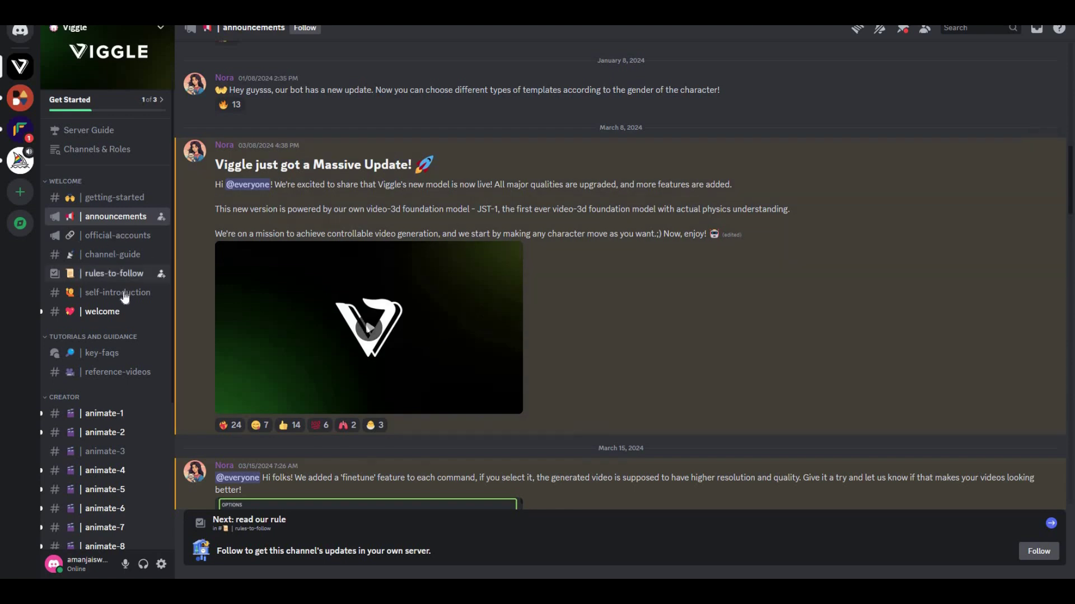
scroll(126, 314, "down", 4)
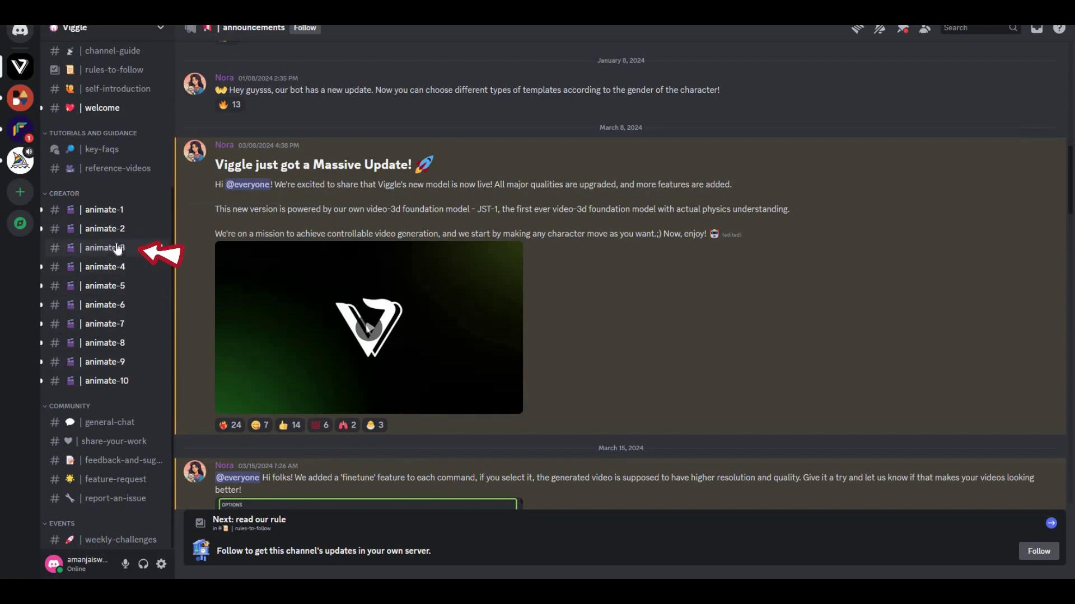
mouse_move(120, 249)
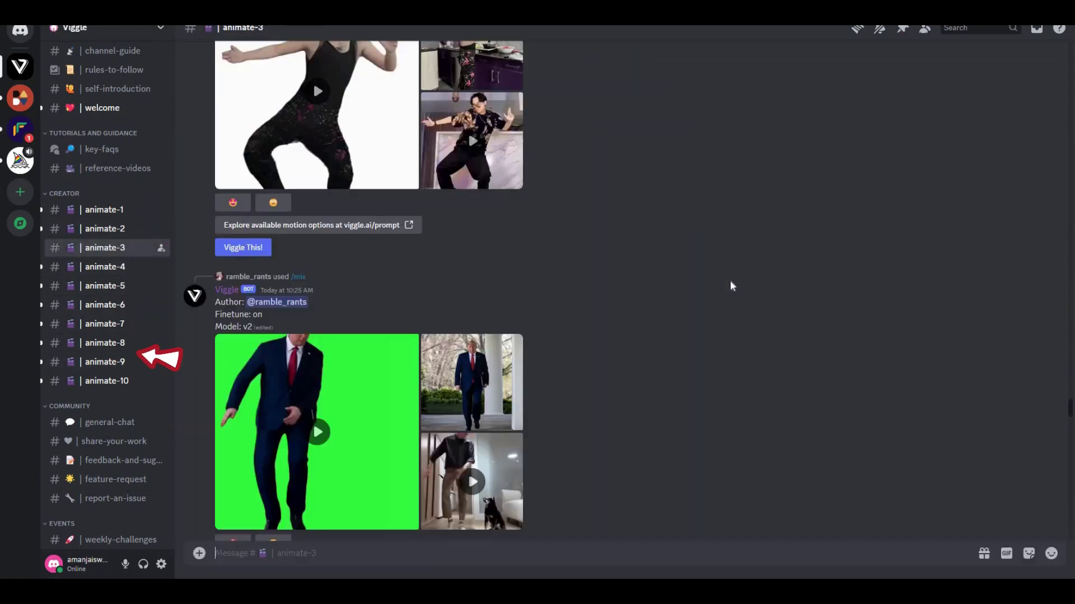
scroll(358, 308, "down", 5)
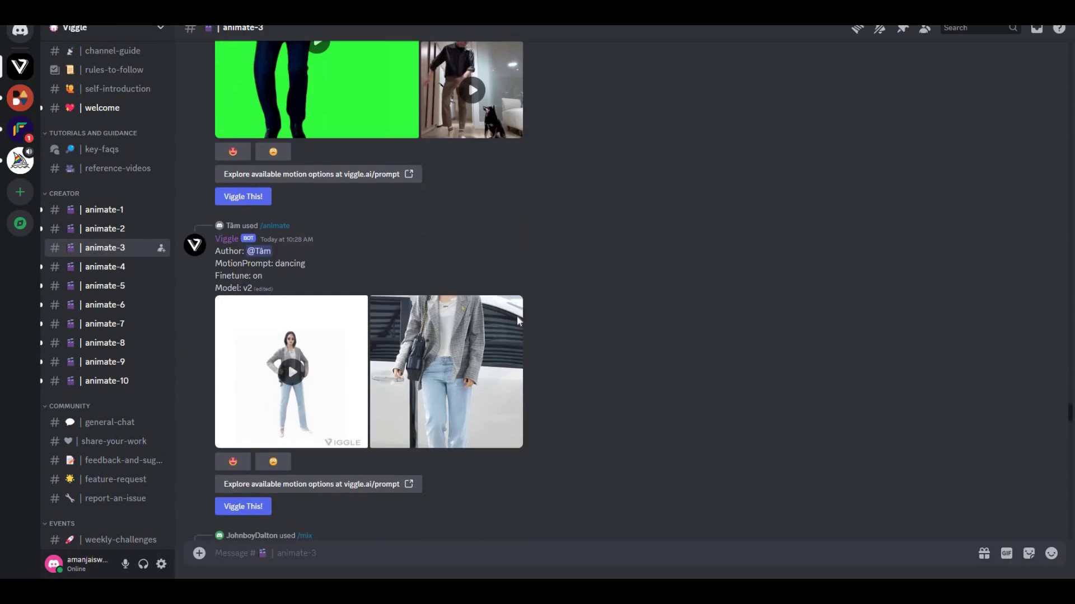
scroll(524, 330, "down", 15)
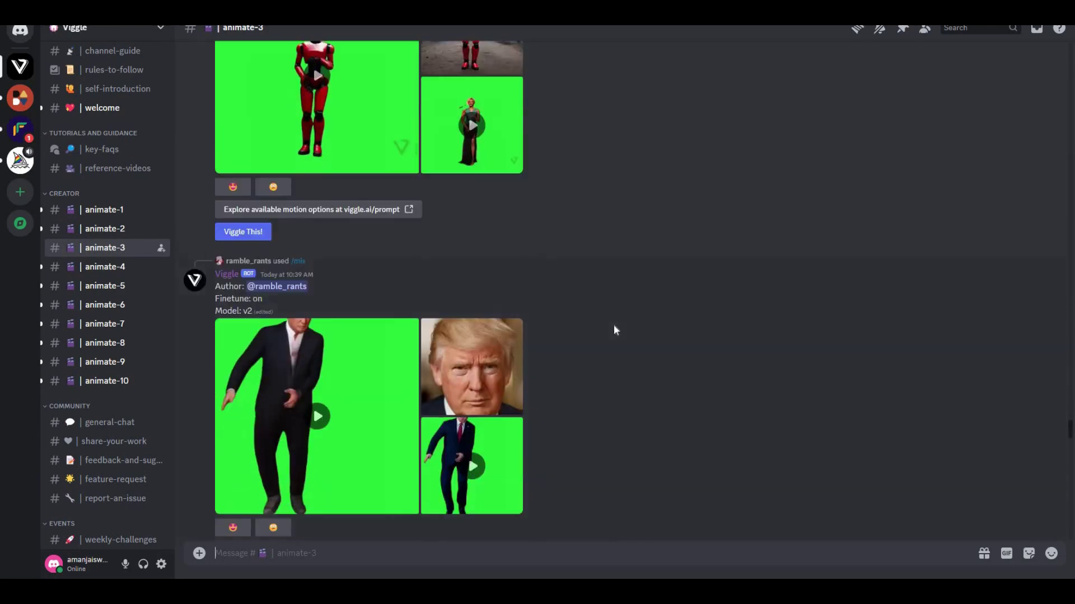
scroll(626, 432, "down", 3)
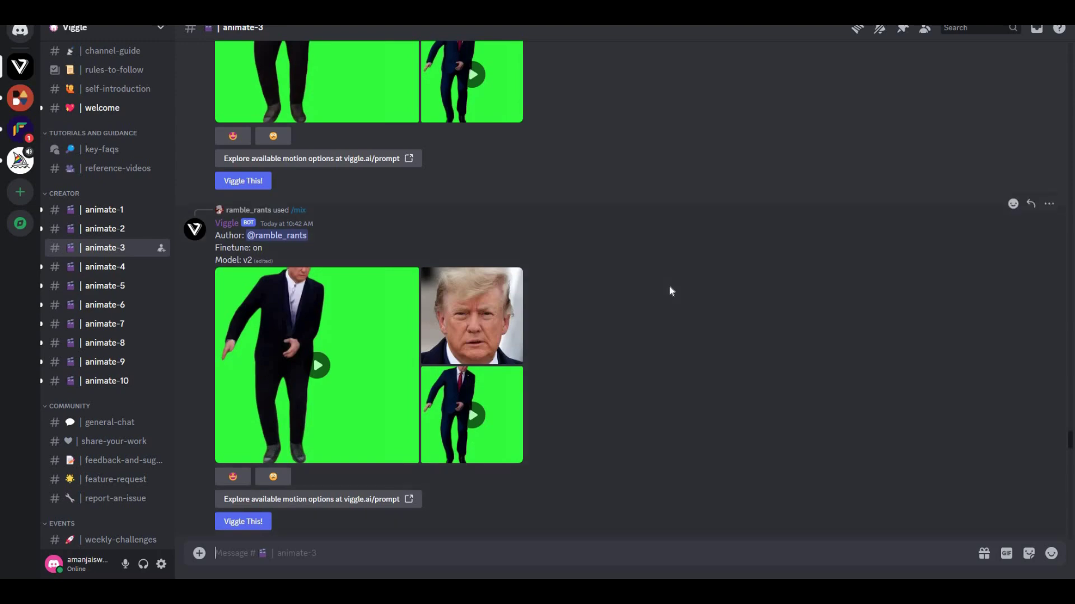
scroll(675, 289, "down", 10)
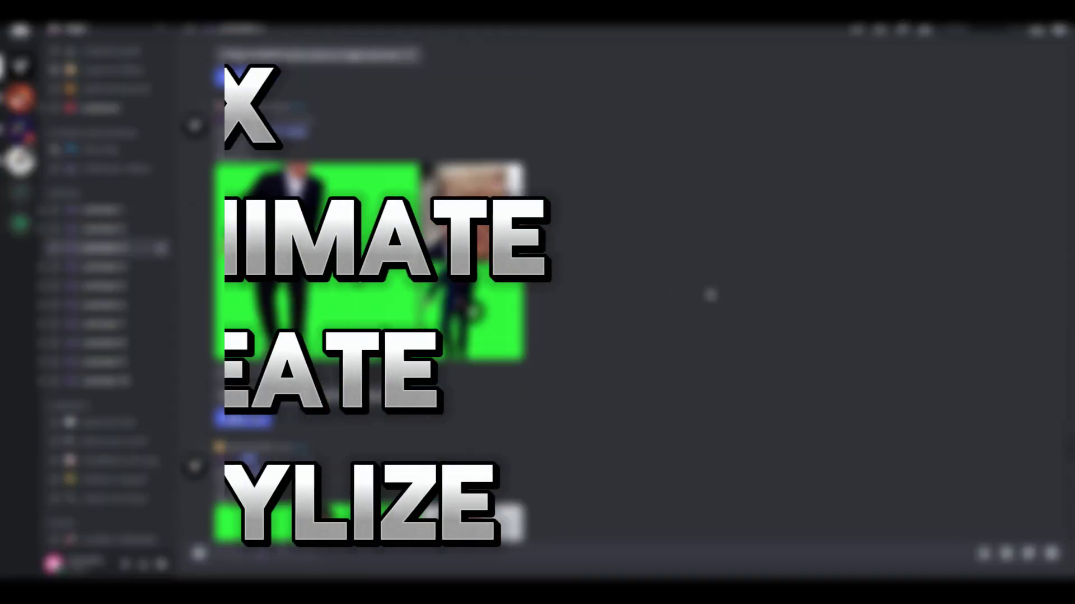
scroll(354, 291, "down", 20)
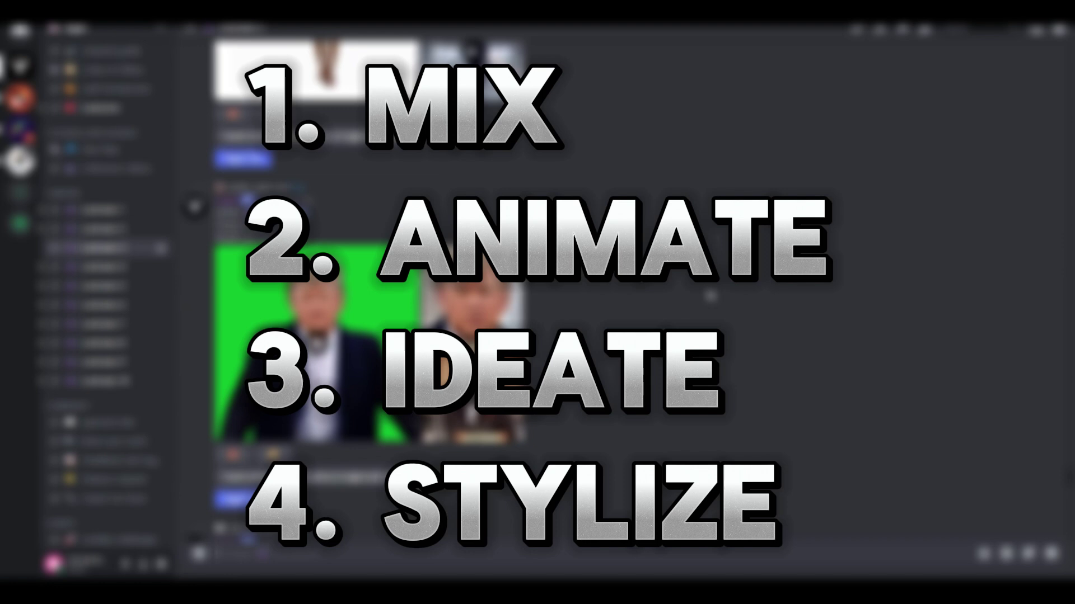
scroll(355, 291, "down", 20)
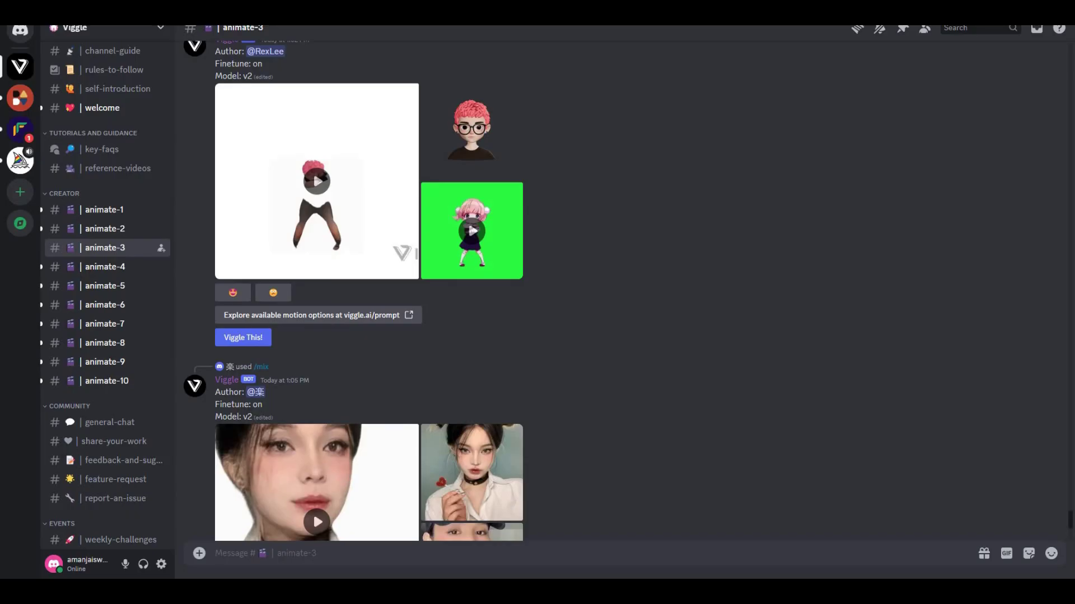
Start a /mix command with the lego-figure boy image and the 2f328c94 motion video.
type("/mi")
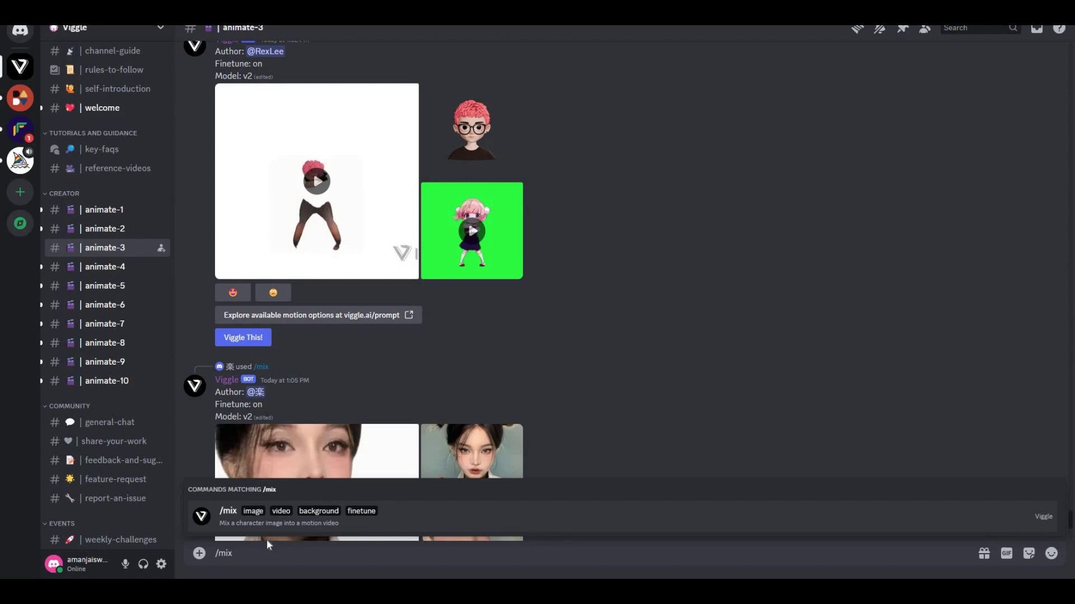
type("x")
left_click(265, 516)
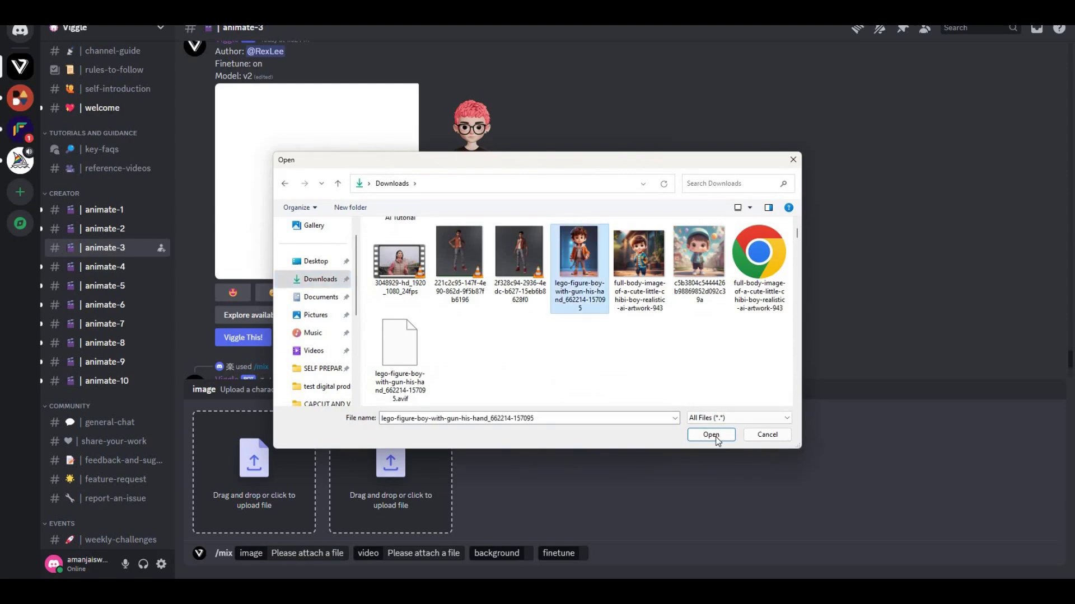
key("Return")
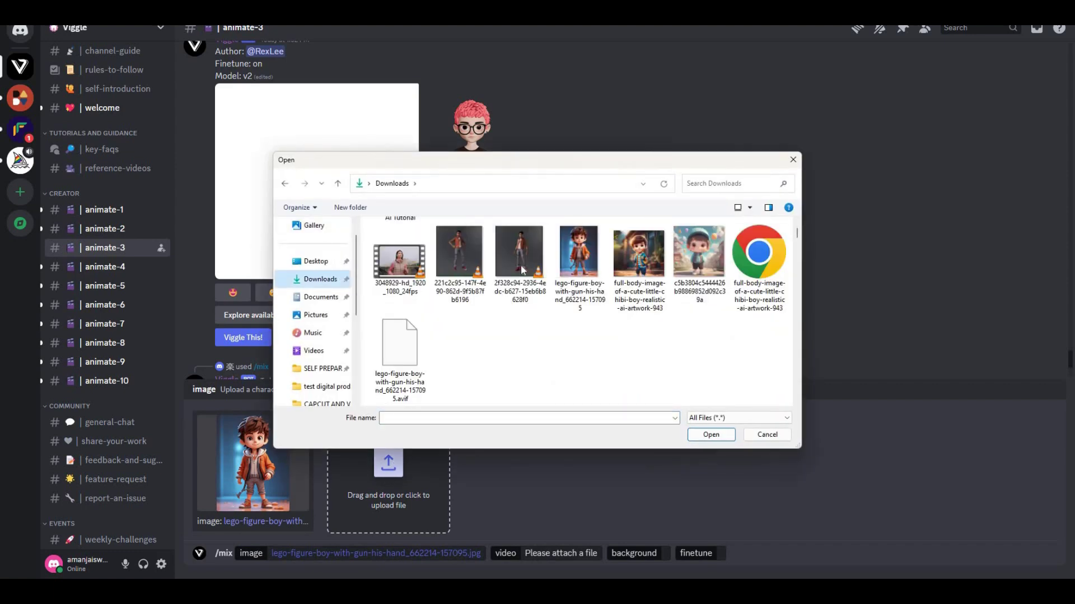
left_click(519, 252)
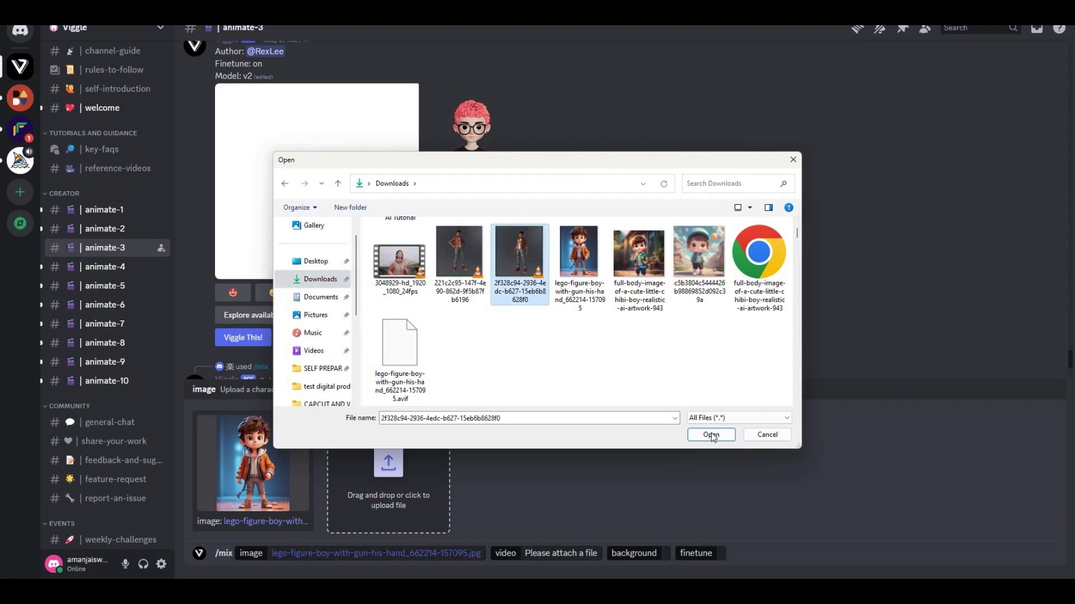
key("Return")
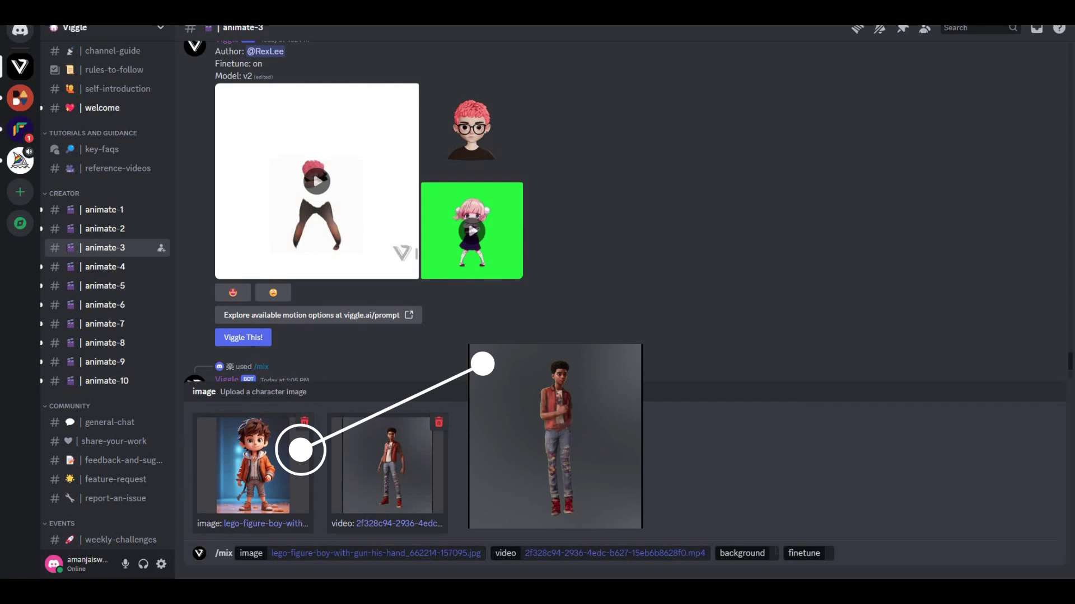
Set the mix request's background to Green.
left_click(742, 553)
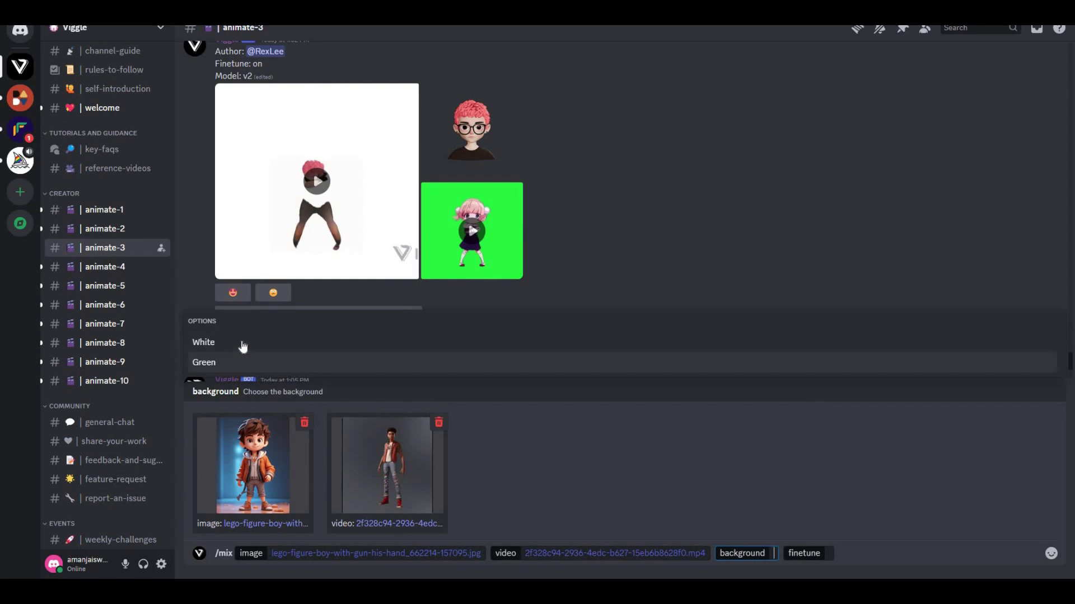
key("Up")
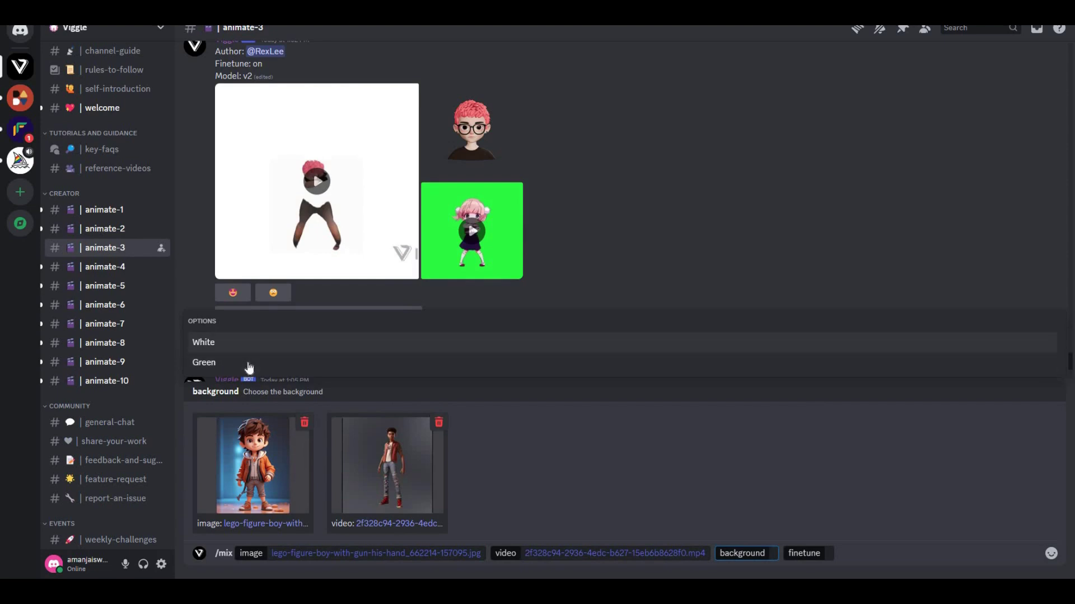
key("Down")
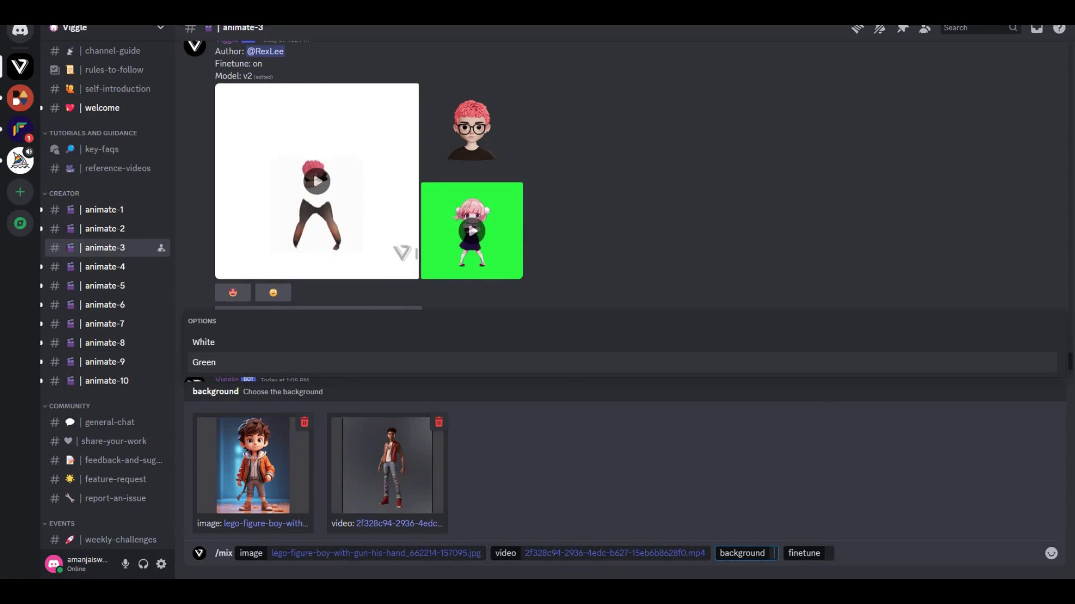
key("Return")
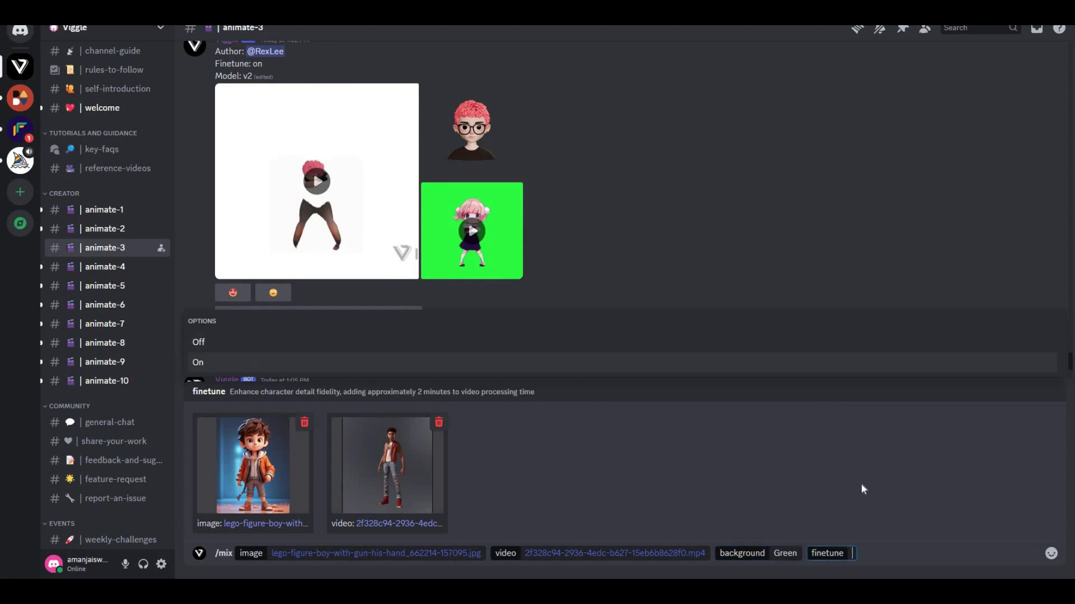
Choose On for the /mix command's finetune option.
key("Return")
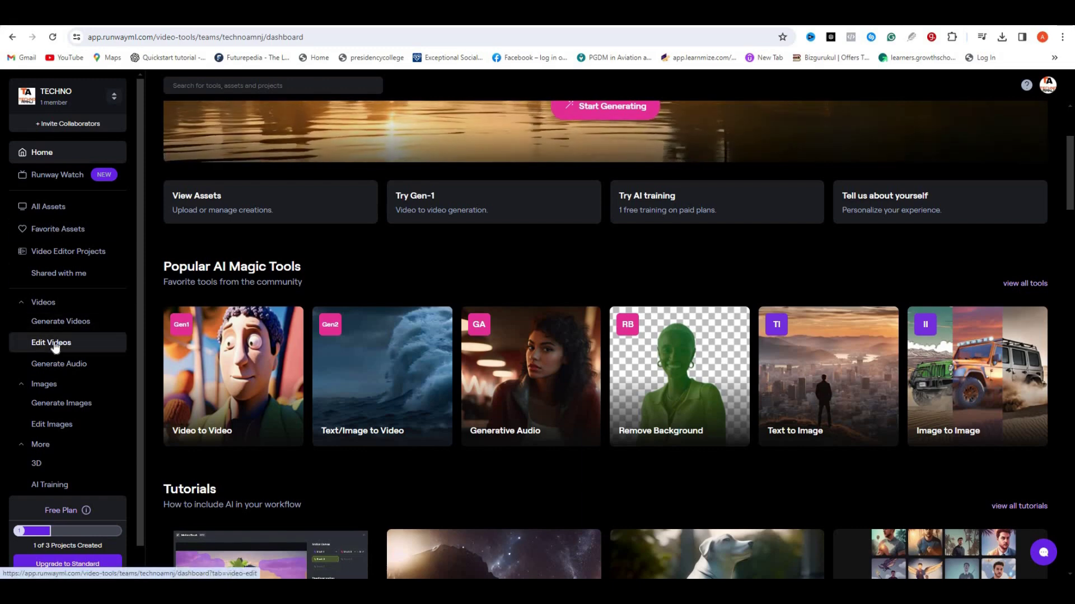
Load the running-woman clip 3048929-hd_1920_1080_24fps into Runway's Inpainting editor.
left_click(54, 343)
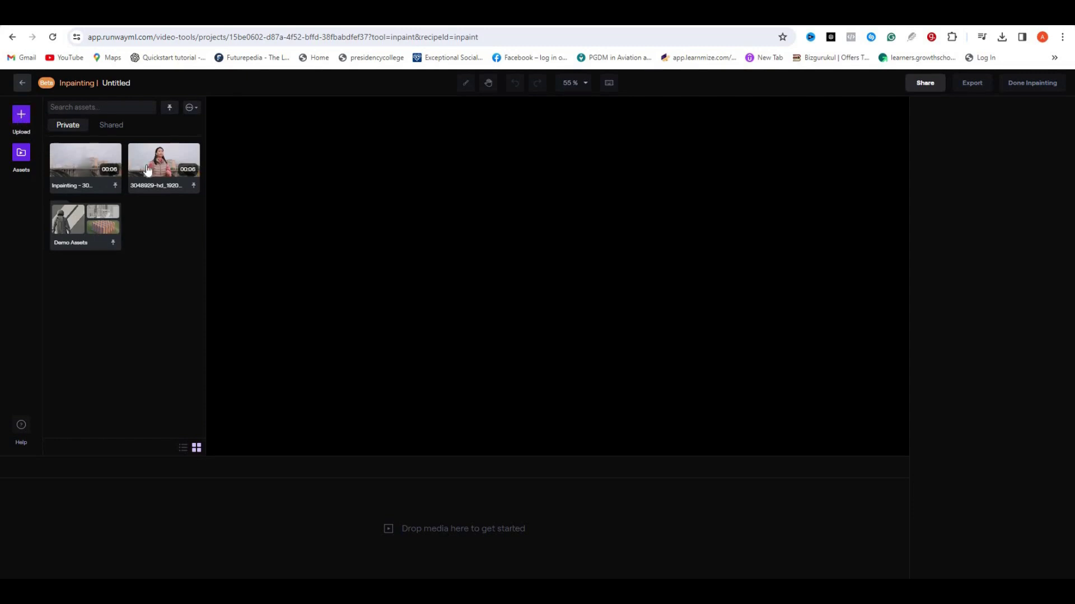
left_click_drag(163, 165, 521, 241)
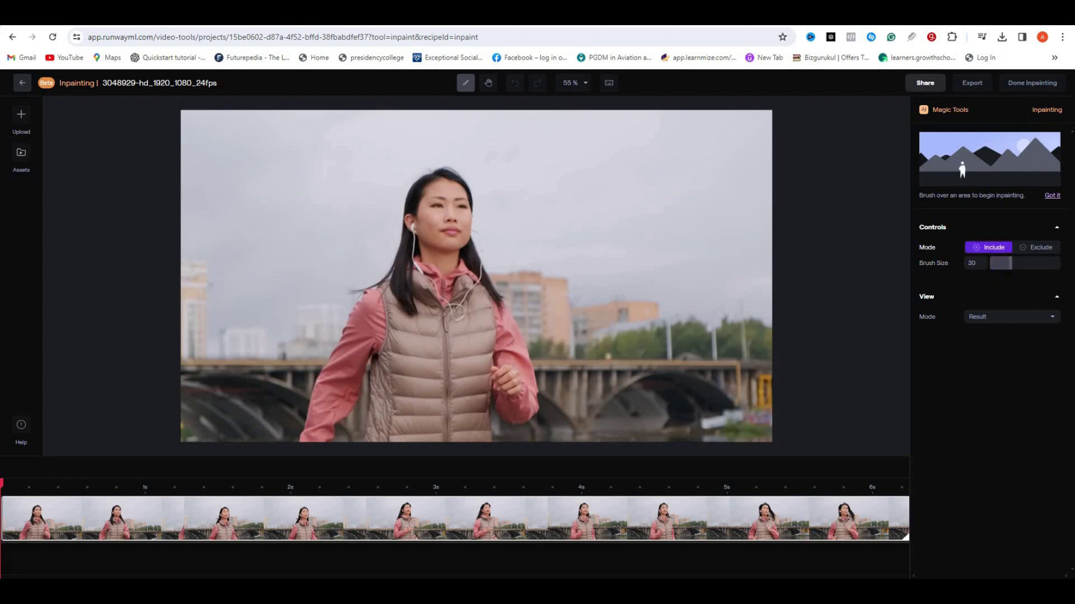
Brush an inpainting mask over the jogging woman's arms, hair, face, chest and vest.
mouse_move(336, 345)
left_mouse_down()
mouse_move(410, 250)
mouse_move(442, 170)
left_mouse_up()
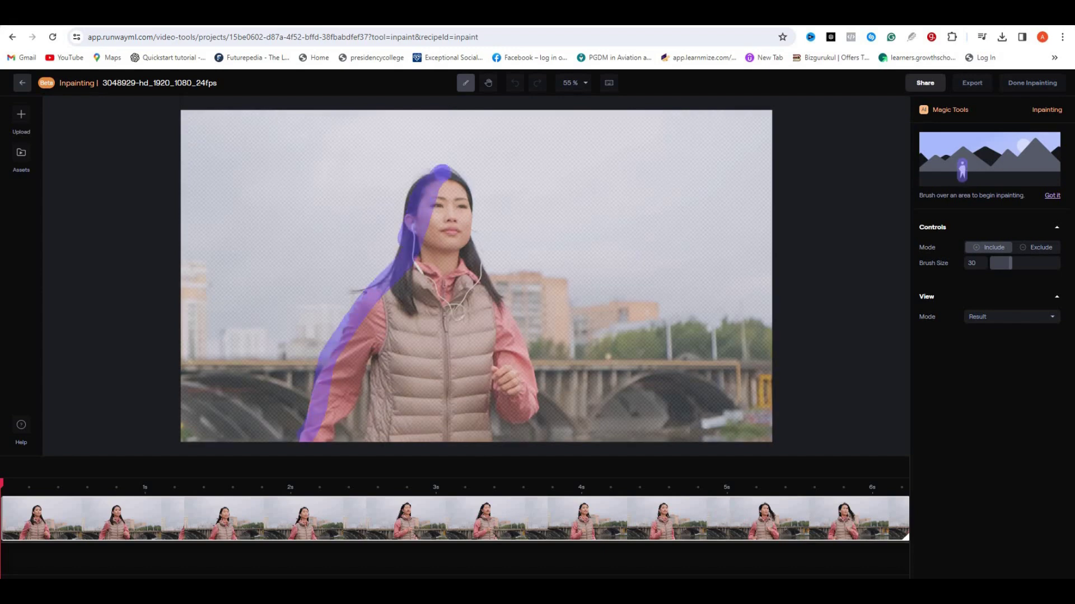
left_click_drag(470, 258, 532, 402)
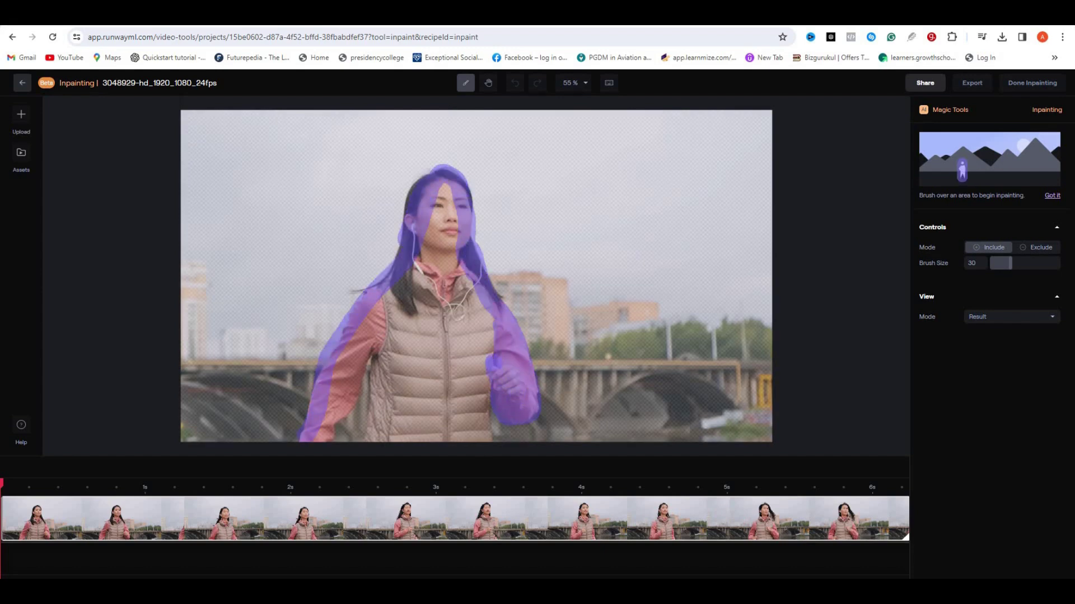
mouse_move(436, 226)
left_mouse_down()
mouse_move(409, 267)
mouse_move(410, 286)
mouse_move(473, 308)
mouse_move(352, 346)
mouse_move(335, 420)
left_mouse_up()
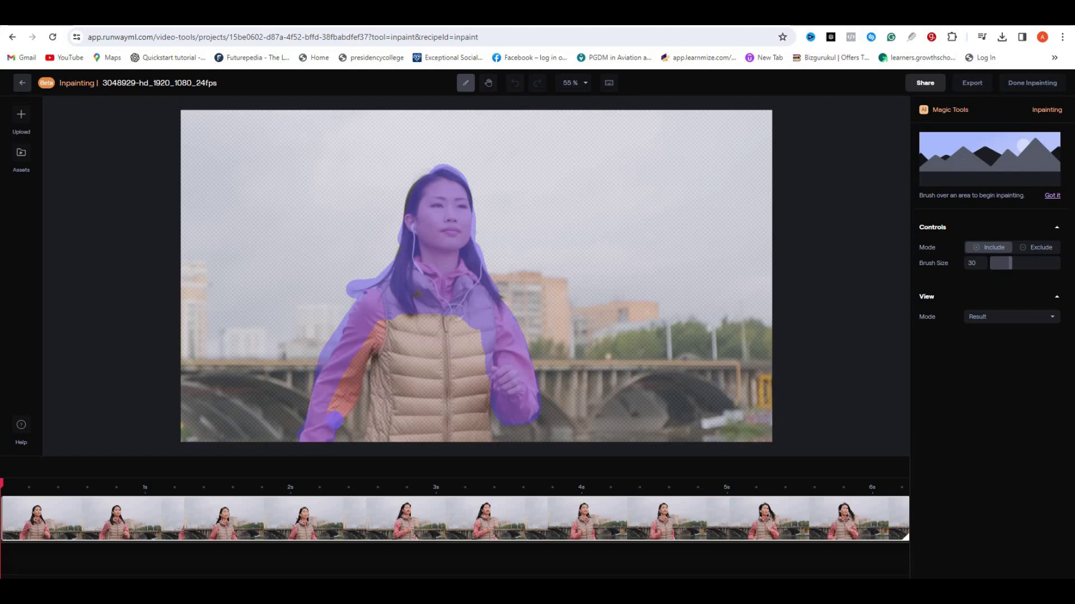
mouse_move(483, 416)
left_mouse_down()
mouse_move(450, 336)
mouse_move(455, 368)
left_mouse_up()
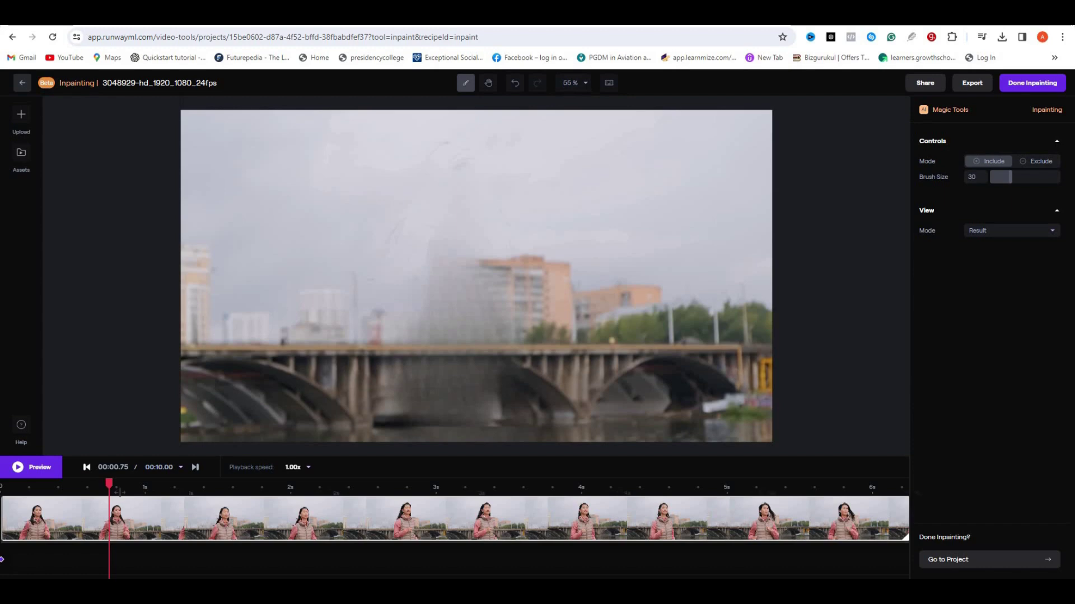
Preview the inpainted bridge clip and bring up the exported video's actions menu.
left_click_drag(119, 492, 906, 490)
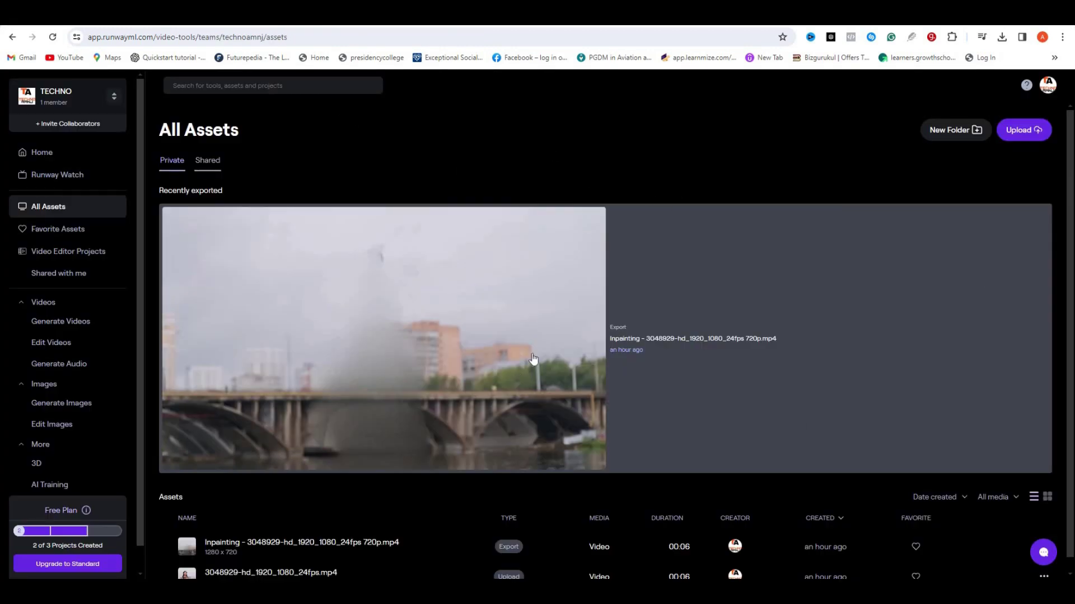
scroll(537, 361, "down", 1)
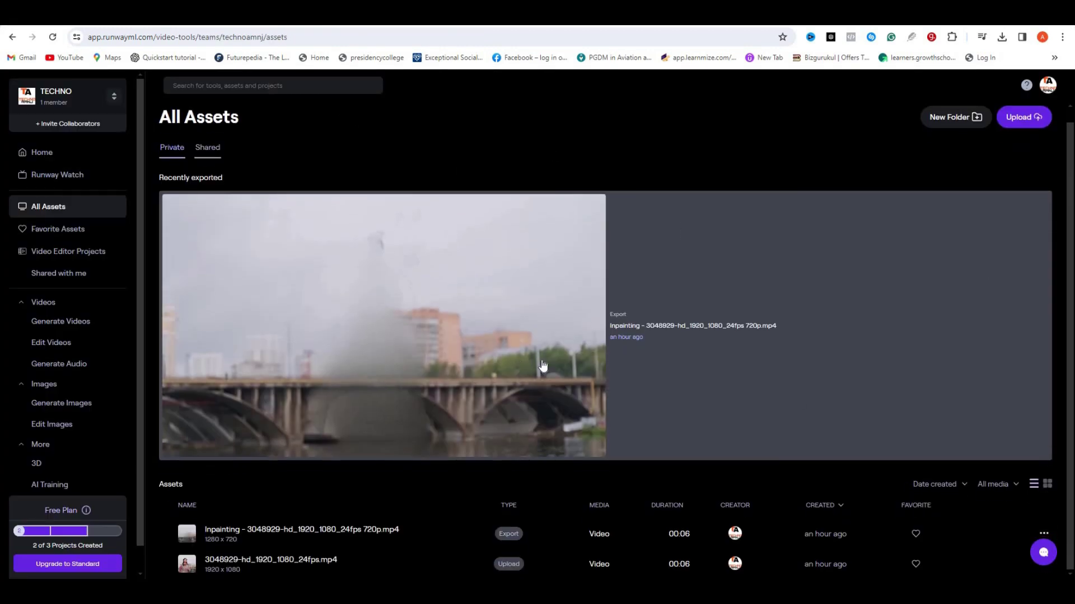
left_click(1042, 533)
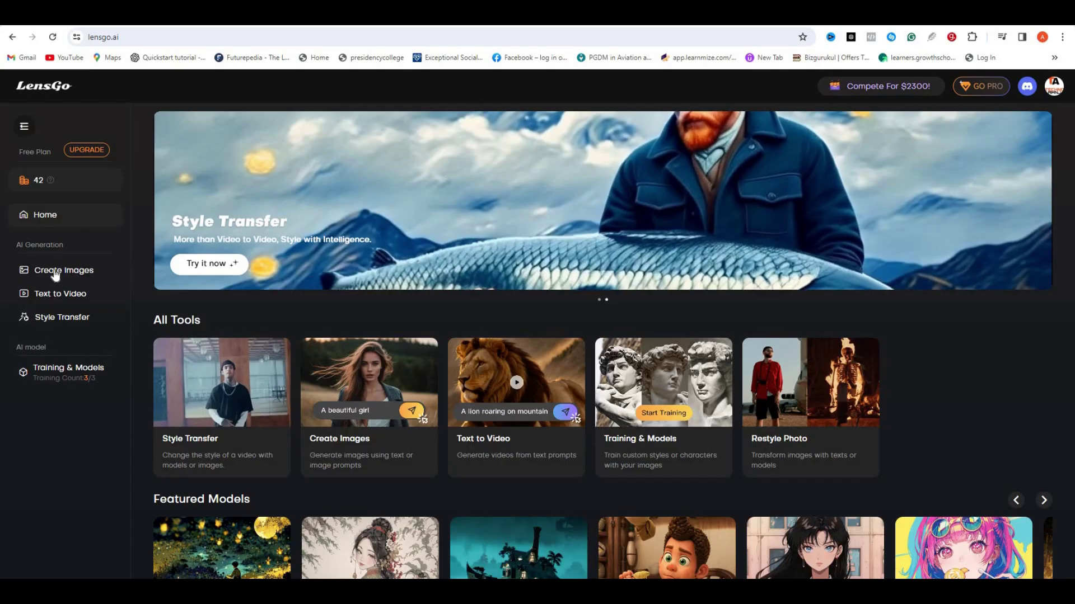
Generate three 'A Blue Alien Woman' images using the running-woman screenshot as reference.
left_click(84, 270)
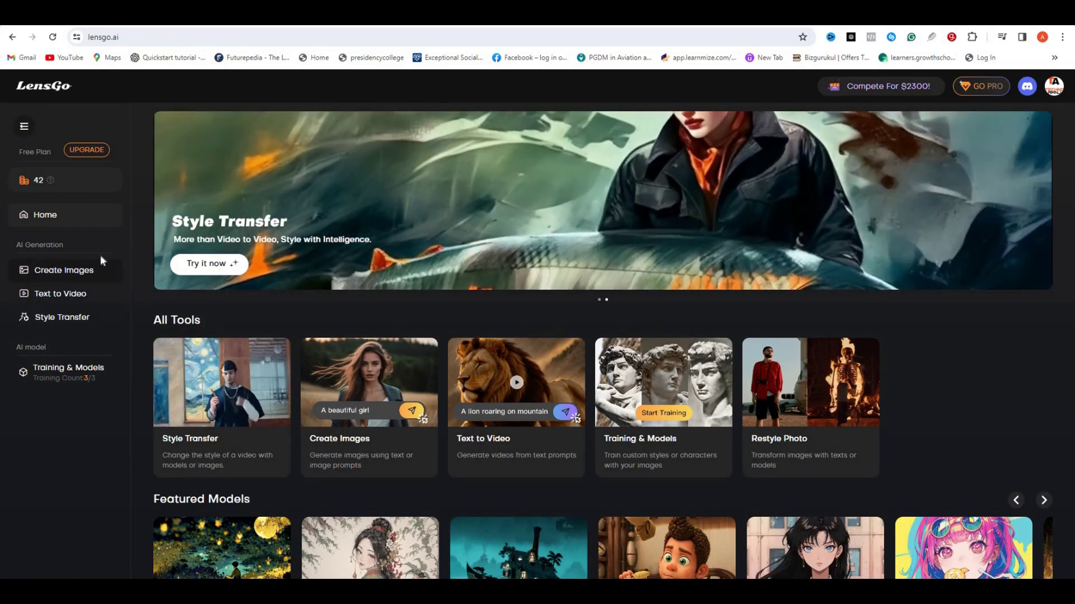
left_click(59, 269)
left_click(287, 548)
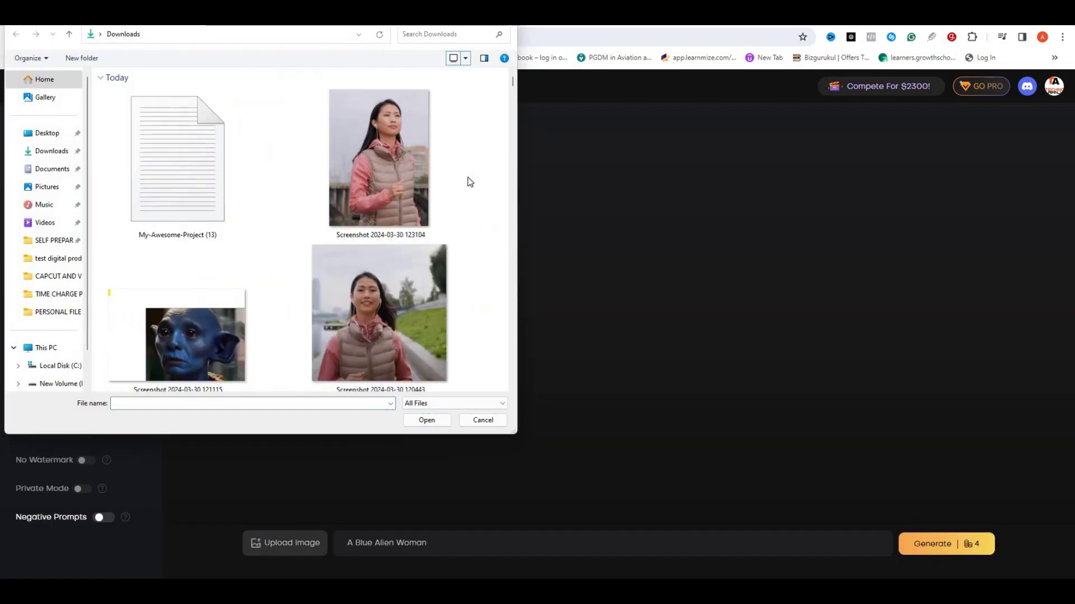
left_click(398, 304)
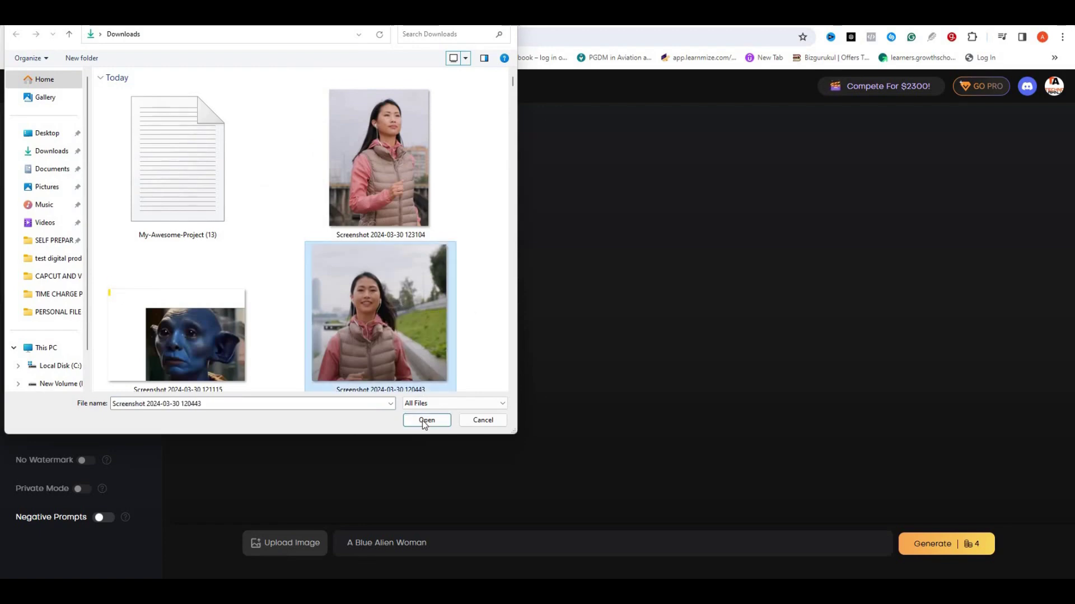
key("Return")
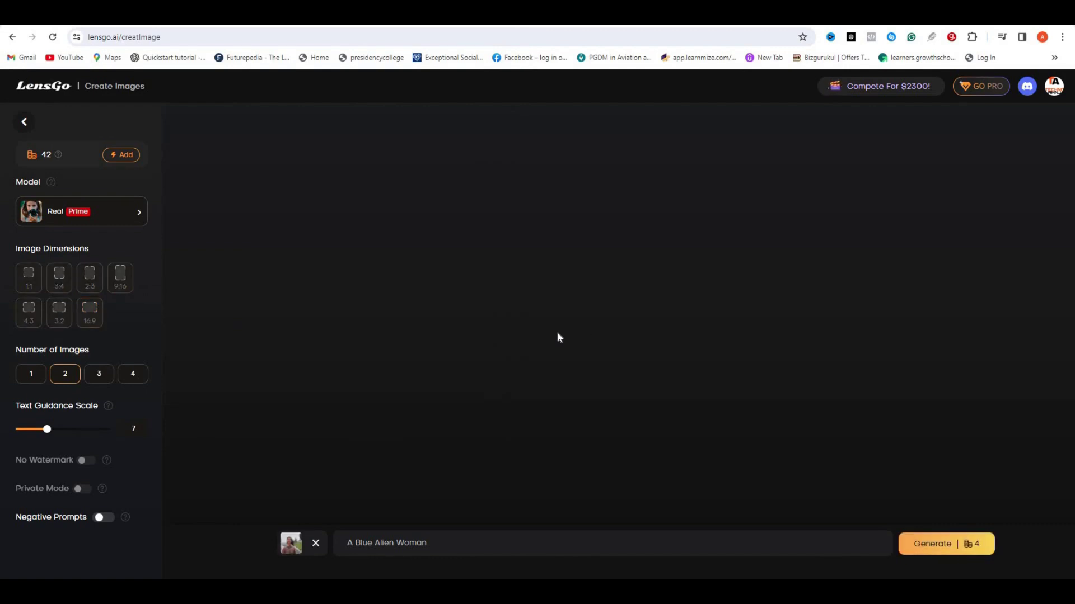
left_click(99, 374)
left_click_drag(427, 543, 346, 543)
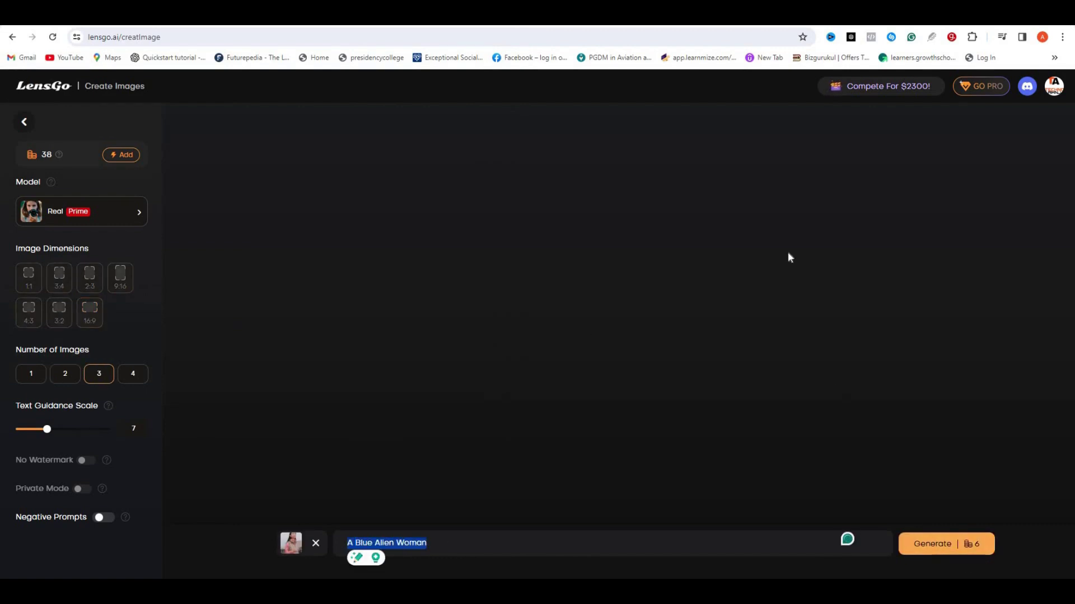
key("Return")
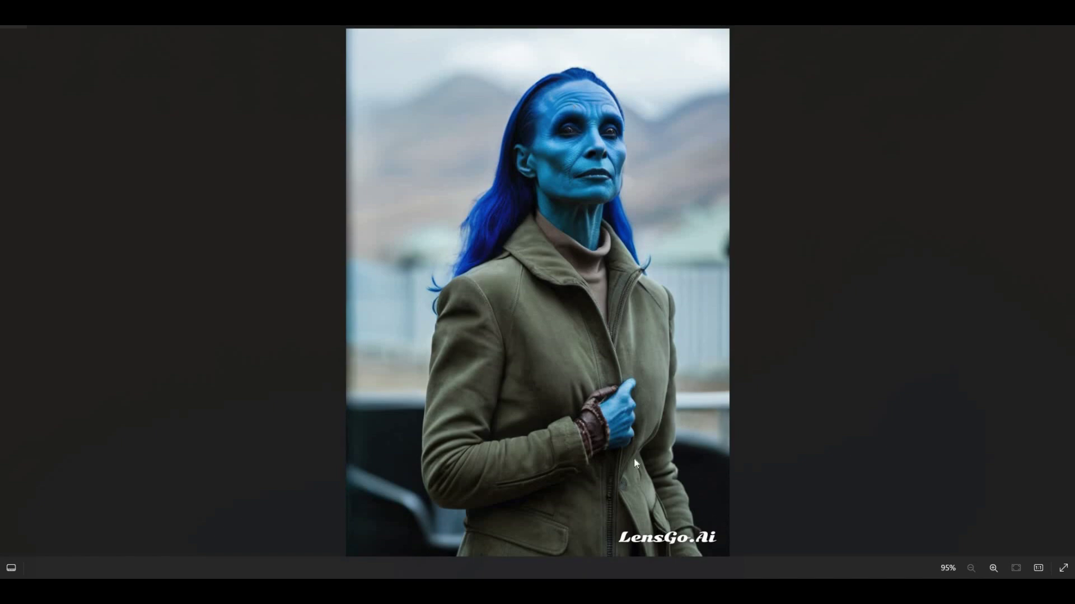
Crop the bottom off the generated alien image and save it.
key("ctrl+e")
left_click_drag(552, 465, 553, 448)
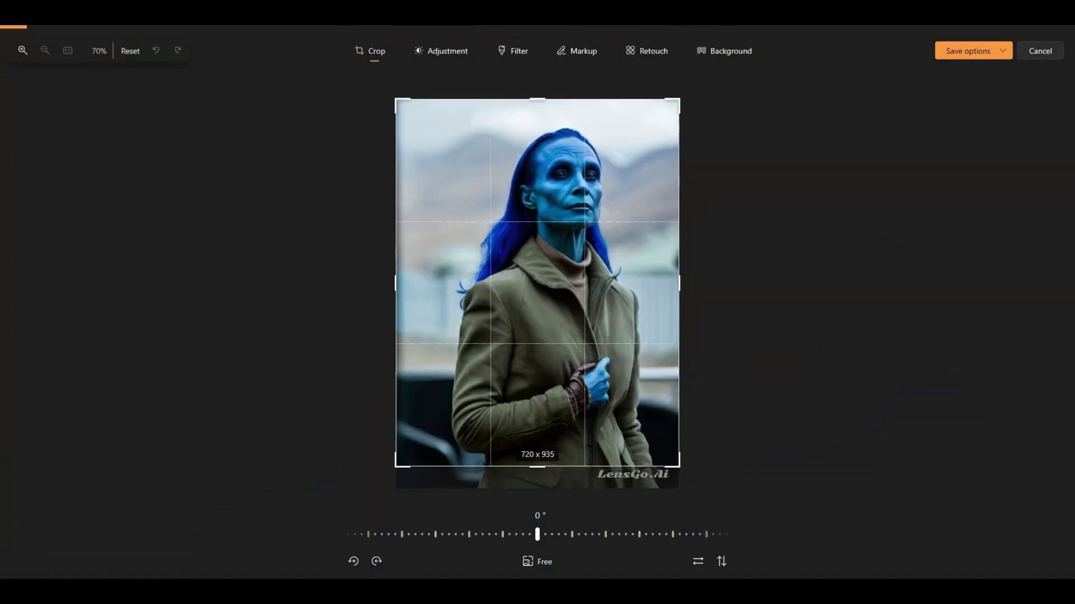
left_click(995, 56)
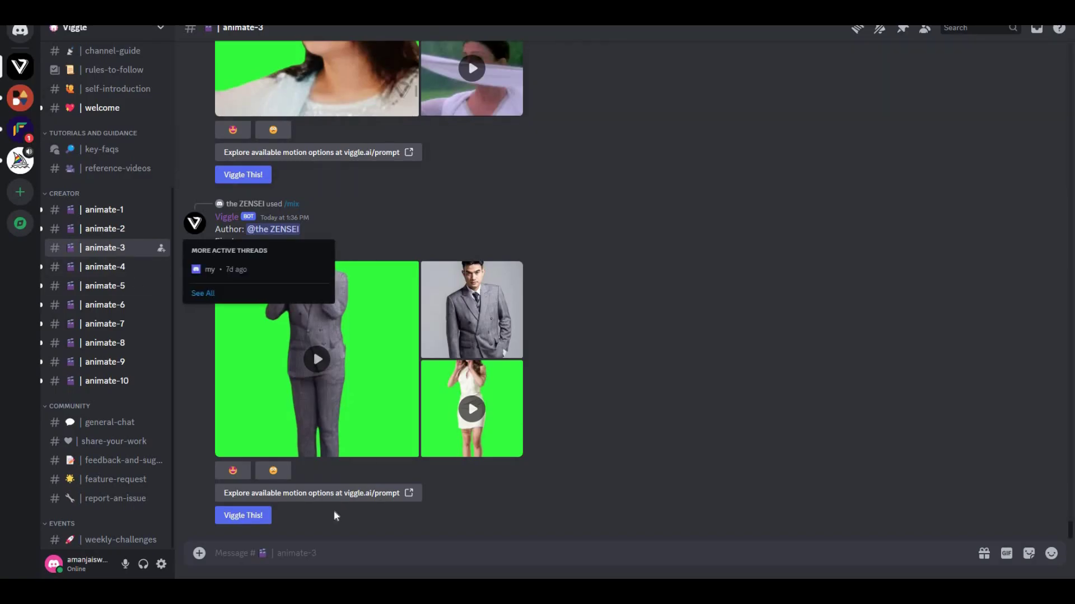
Start a /mix with the blue alien woman image and the running-woman video attached.
type("/mix")
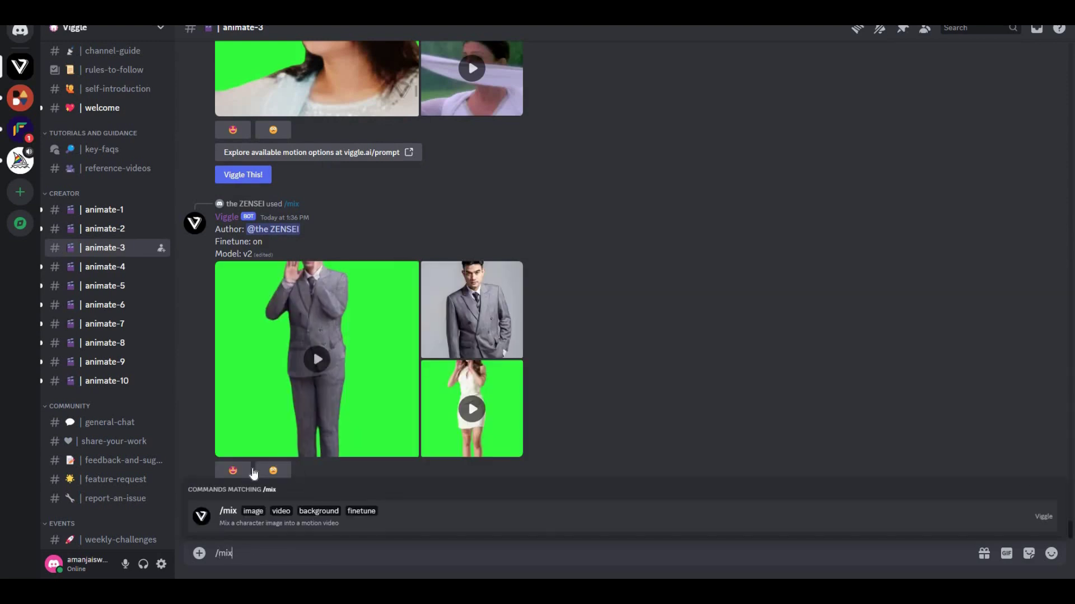
key("Return")
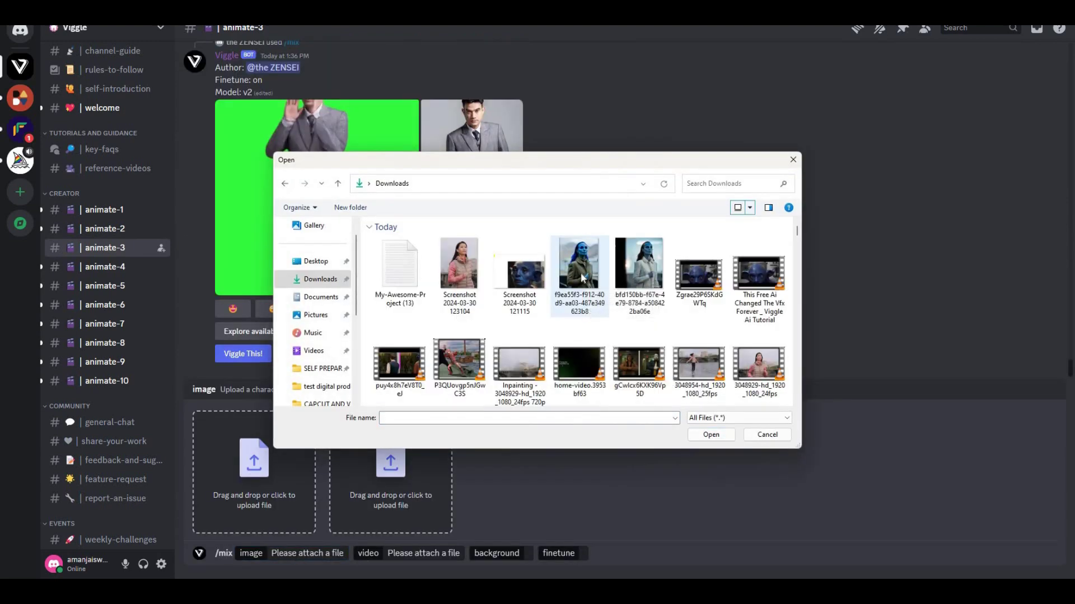
left_click(584, 279)
left_click(710, 434)
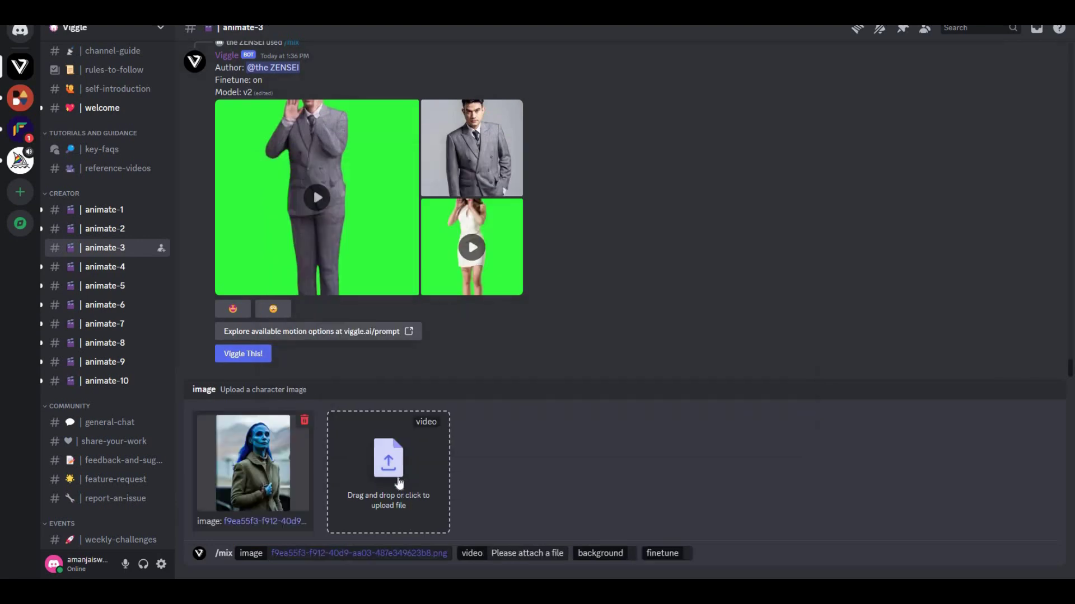
left_click(758, 358)
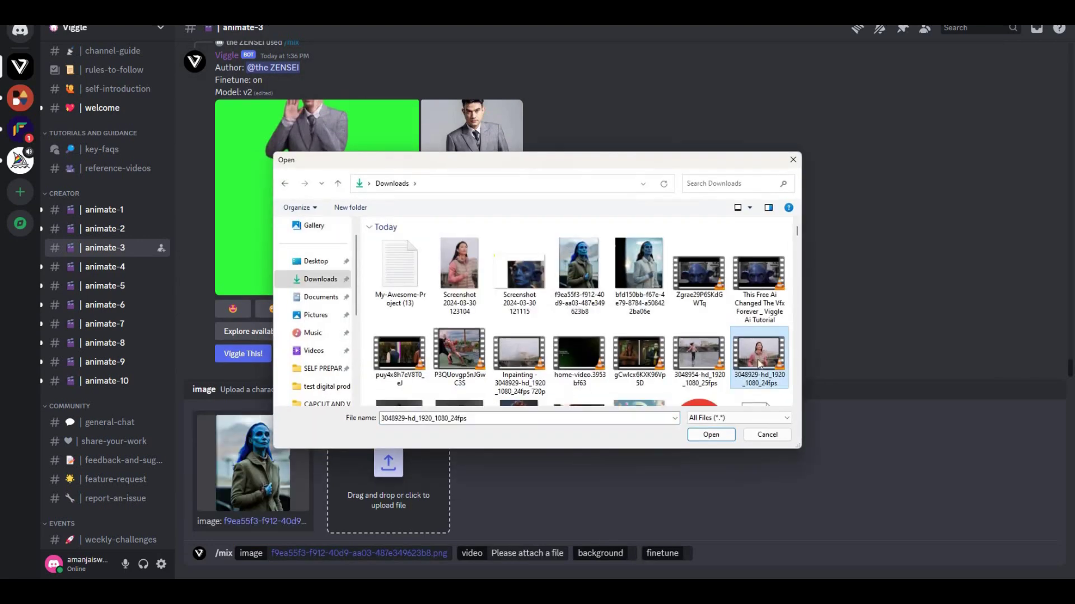
left_click(711, 435)
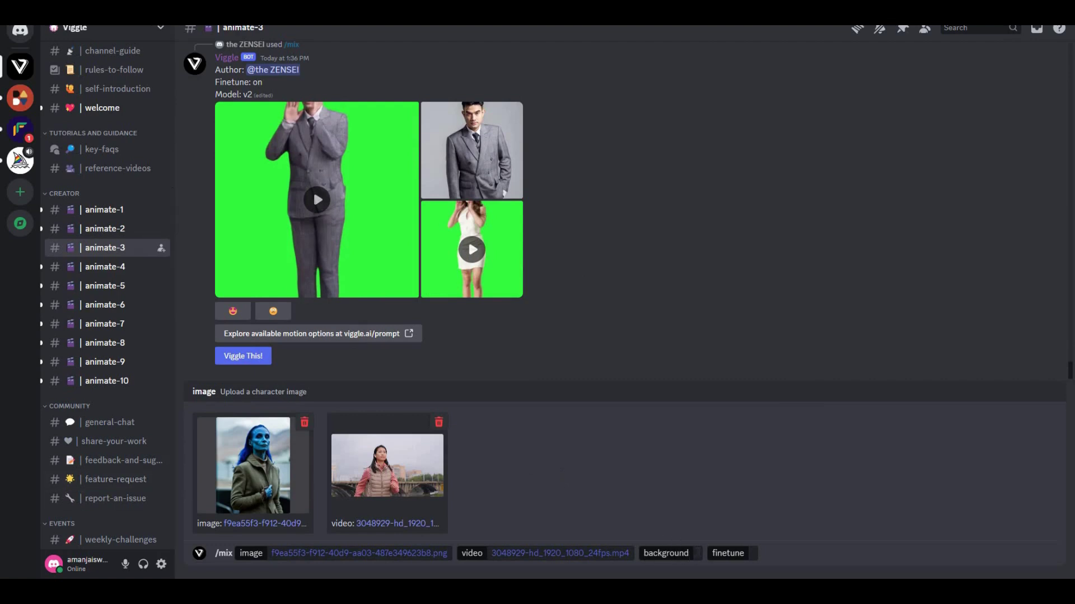
Set background Green and finetune On, then send the mix request.
left_click(243, 362)
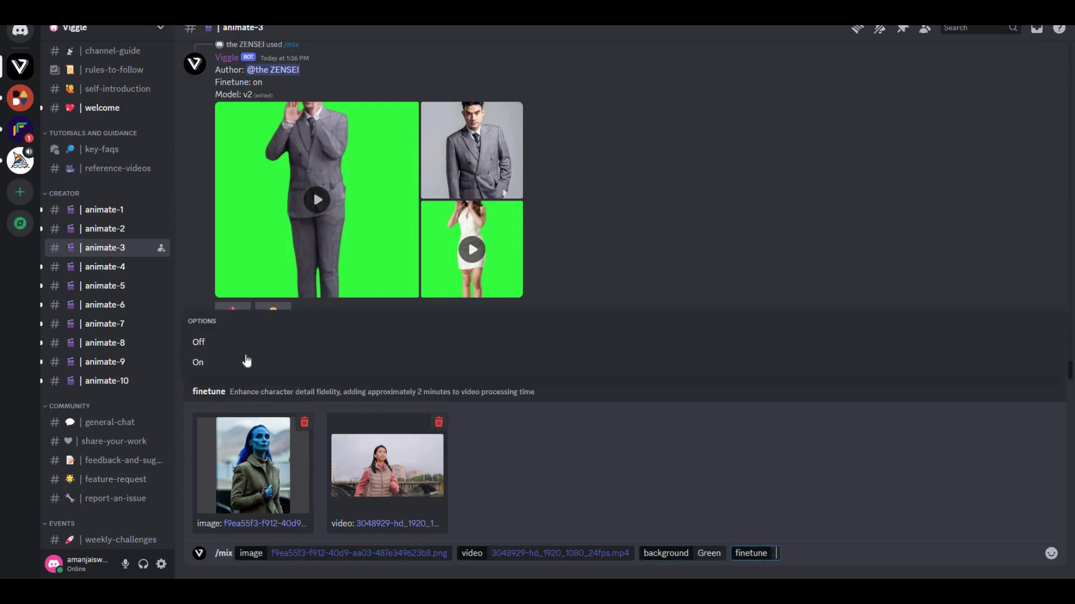
left_click(343, 363)
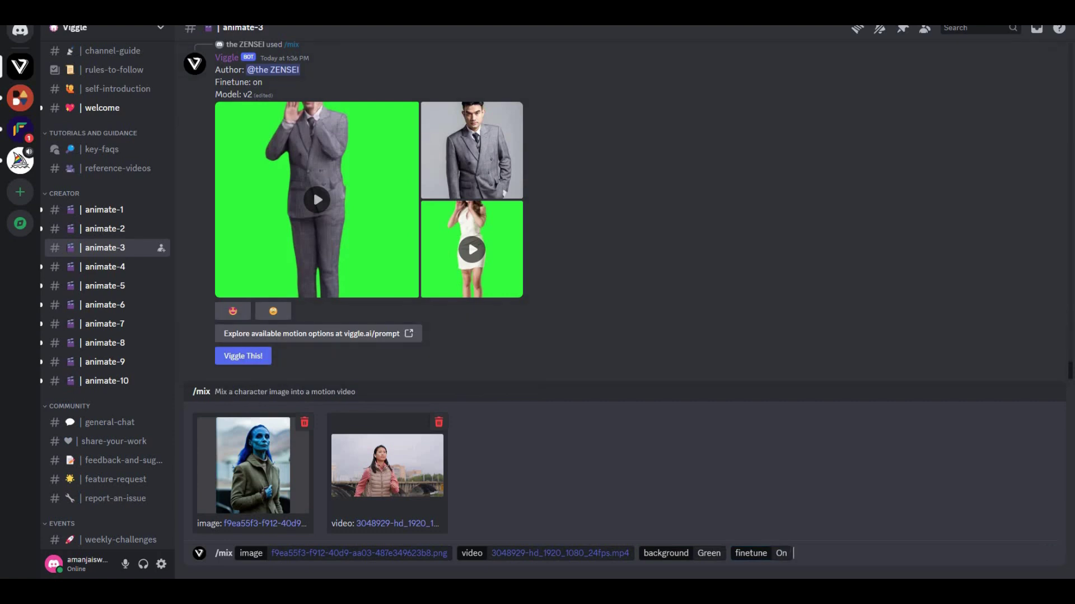
key("Return")
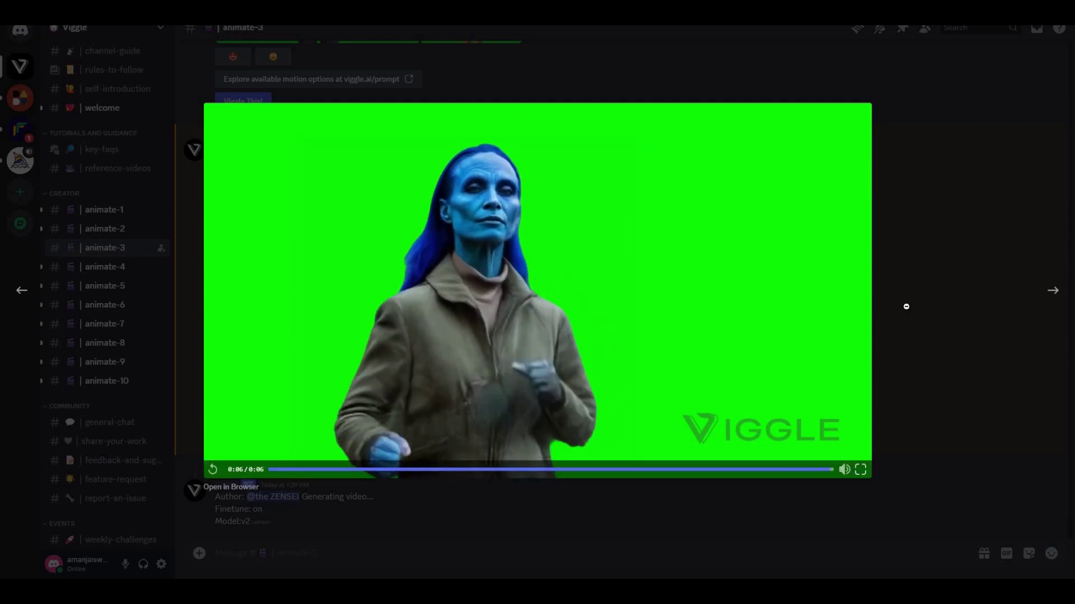
Replay the alien woman's green-screen running clip, then close the viewer.
left_click(675, 258)
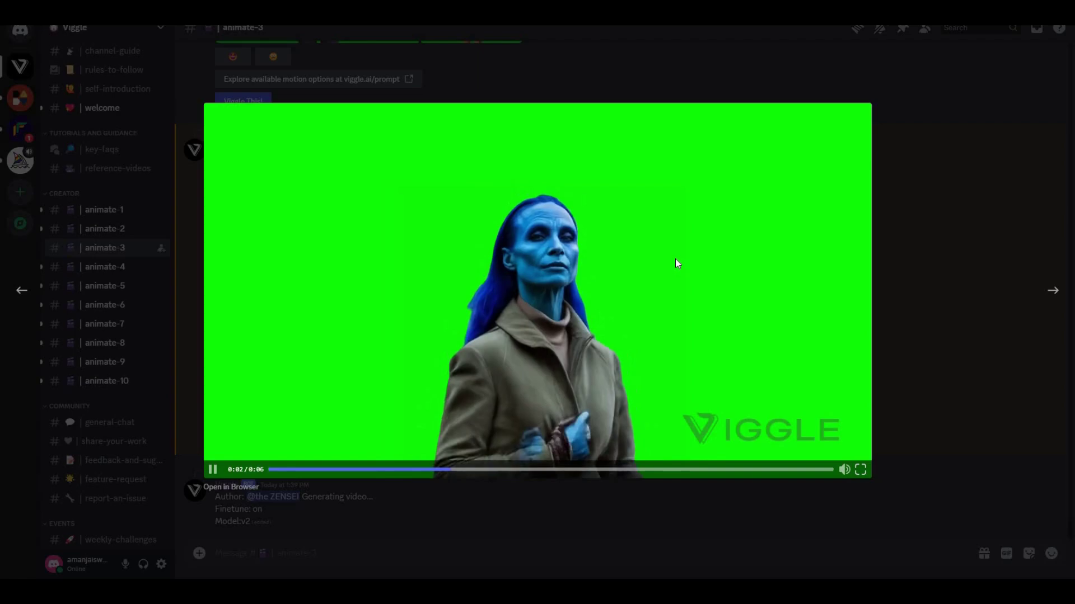
key("Escape")
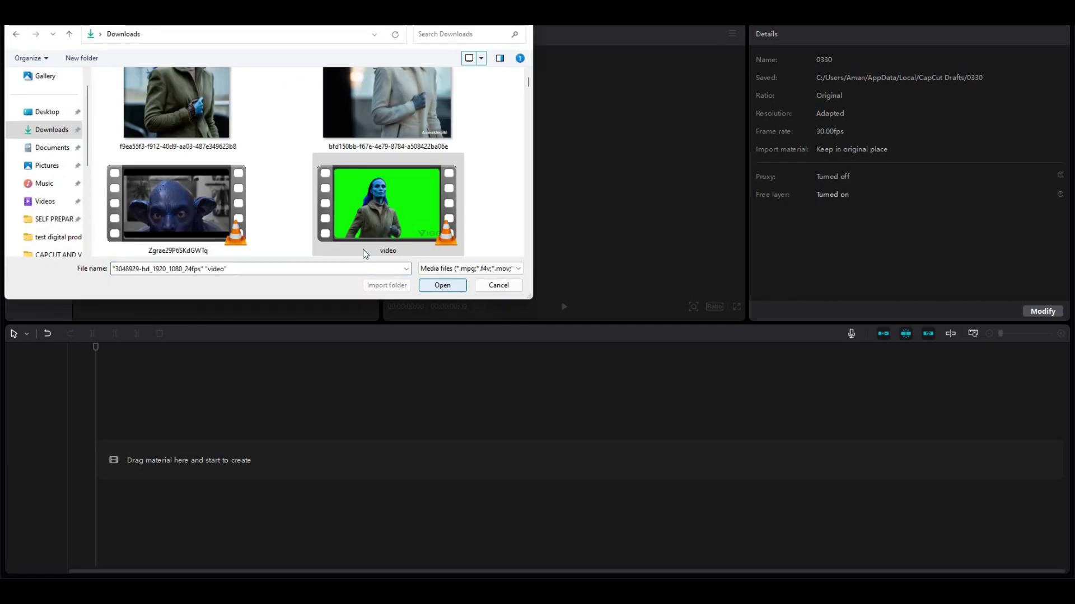
Import both videos, add the Inpainting clip at 16:9, and stack video.mp4 above it.
key("Return")
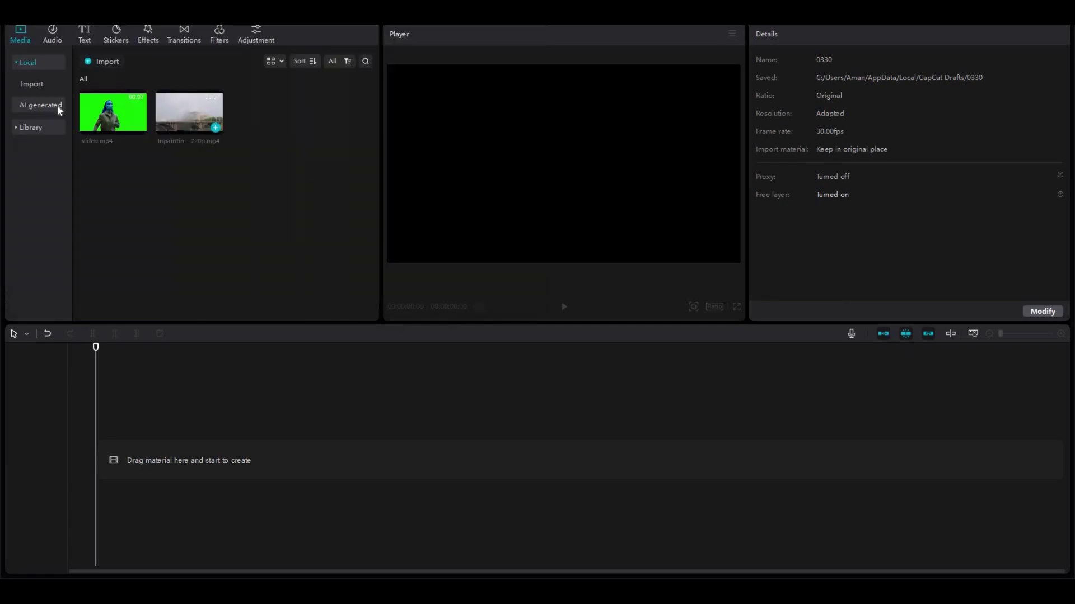
left_click(215, 127)
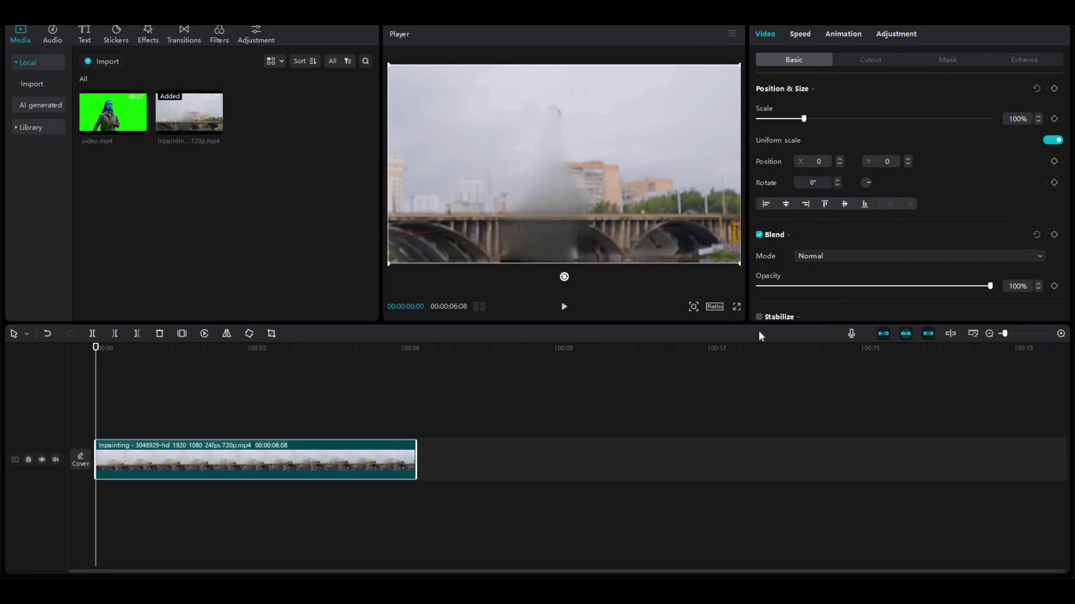
left_click(714, 306)
left_click(750, 345)
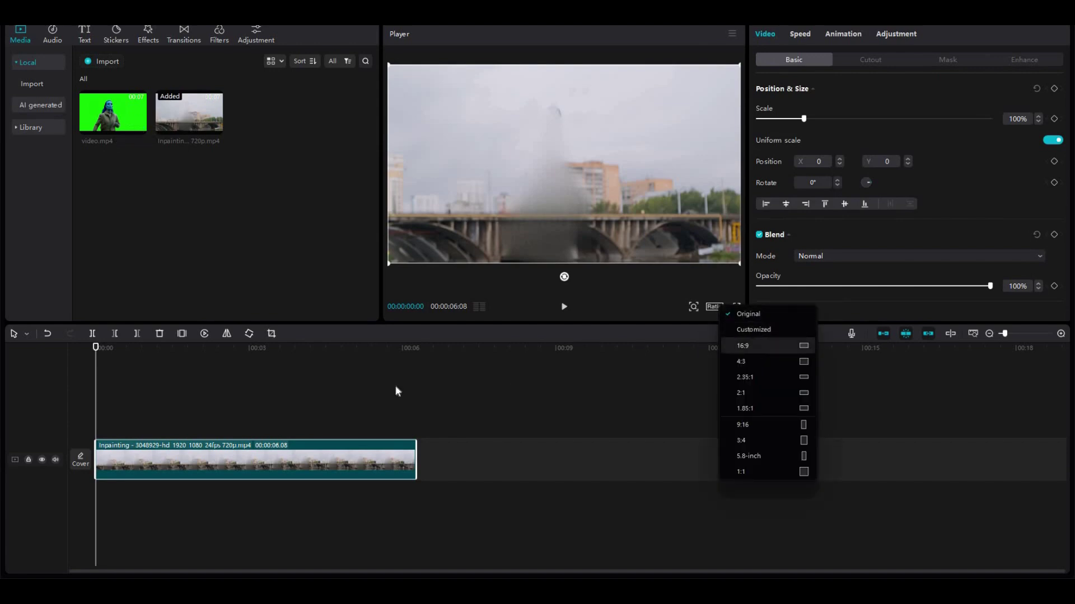
left_click(132, 361)
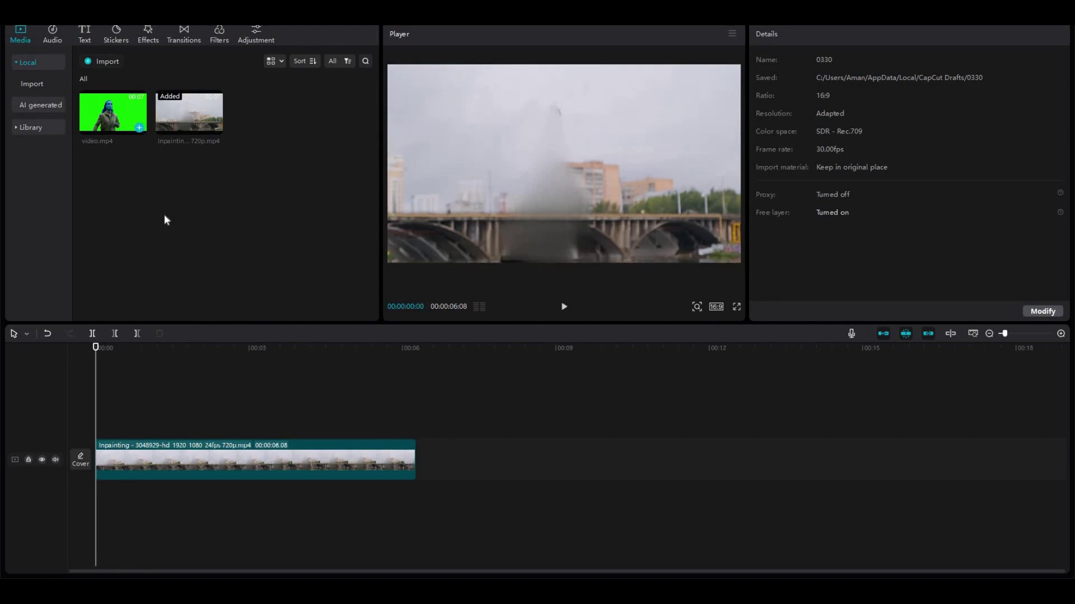
left_click_drag(112, 112, 168, 401)
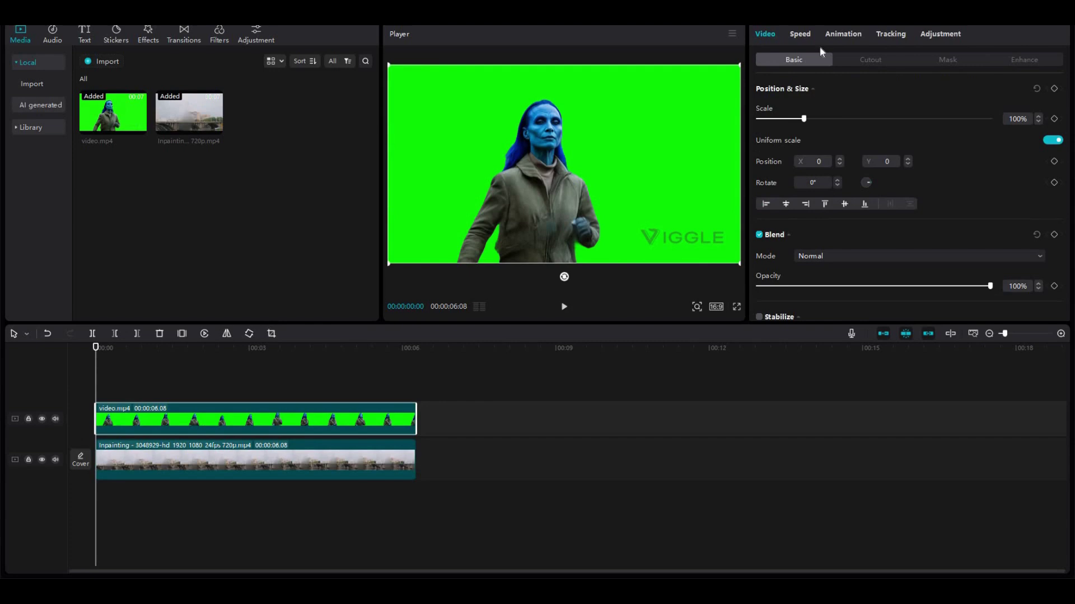
Enable Chroma key on the alien clip and sample the green-screen colour.
left_click(871, 59)
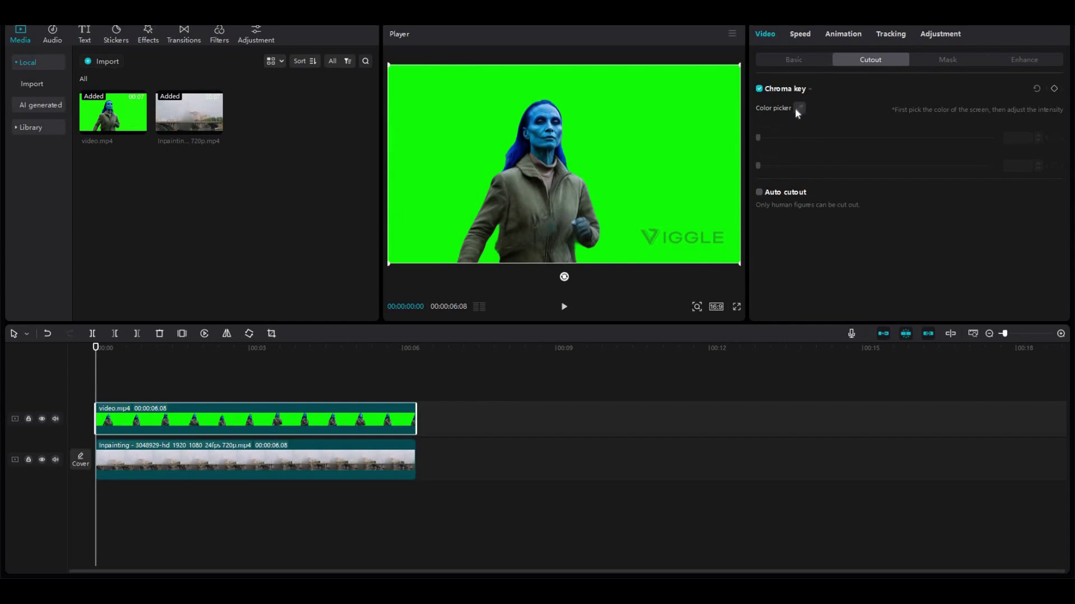
left_click(799, 108)
left_click(633, 131)
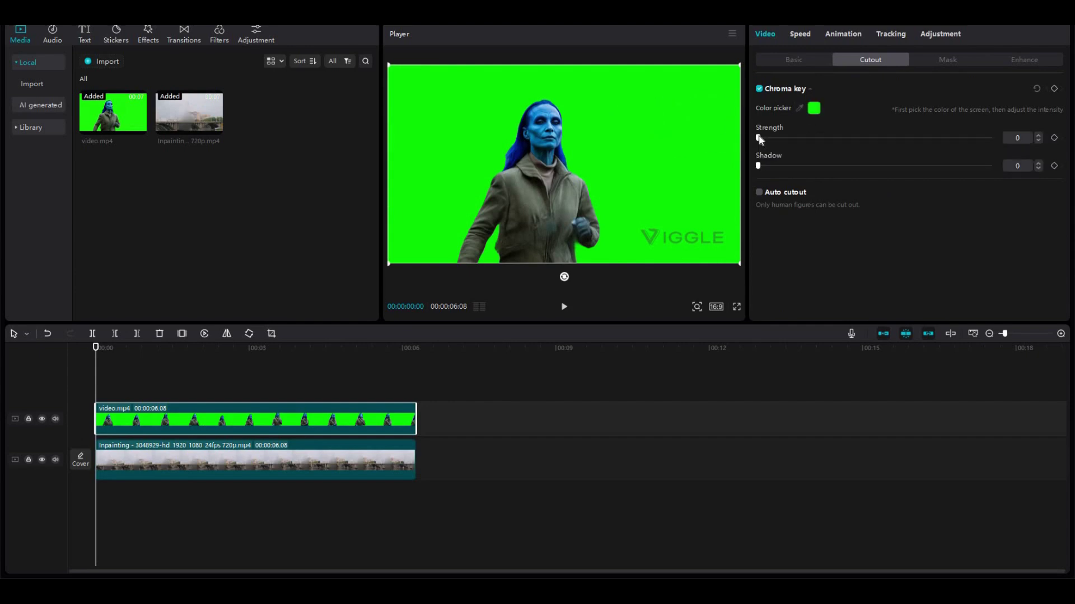
Set the chroma key strength to 80 and preview the composite over the bridge.
left_click_drag(812, 137, 990, 138)
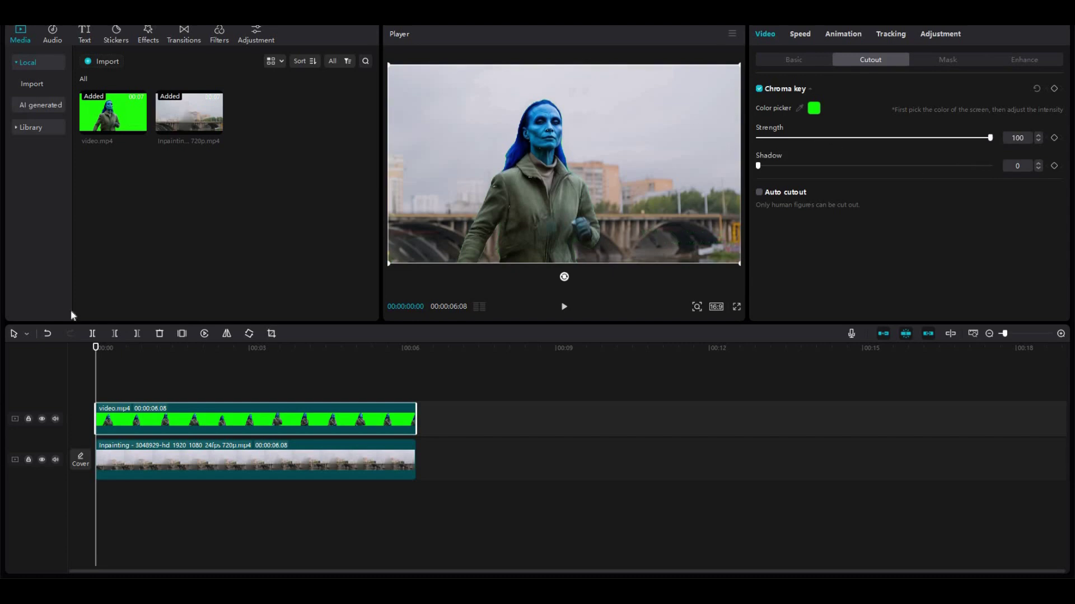
left_click(1038, 140)
left_click(1038, 140)
left_click(1038, 141)
left_click(1038, 140)
left_click(1038, 140)
left_click(1038, 141)
left_click(1039, 140)
left_click(1038, 140)
left_click(1038, 141)
left_click(1038, 140)
left_click(1038, 141)
left_click(1038, 141)
left_click(1038, 141)
left_click(1038, 140)
left_click(1038, 140)
left_click(1038, 140)
left_click(1038, 140)
left_click(1038, 140)
left_click(1039, 141)
left_click(567, 308)
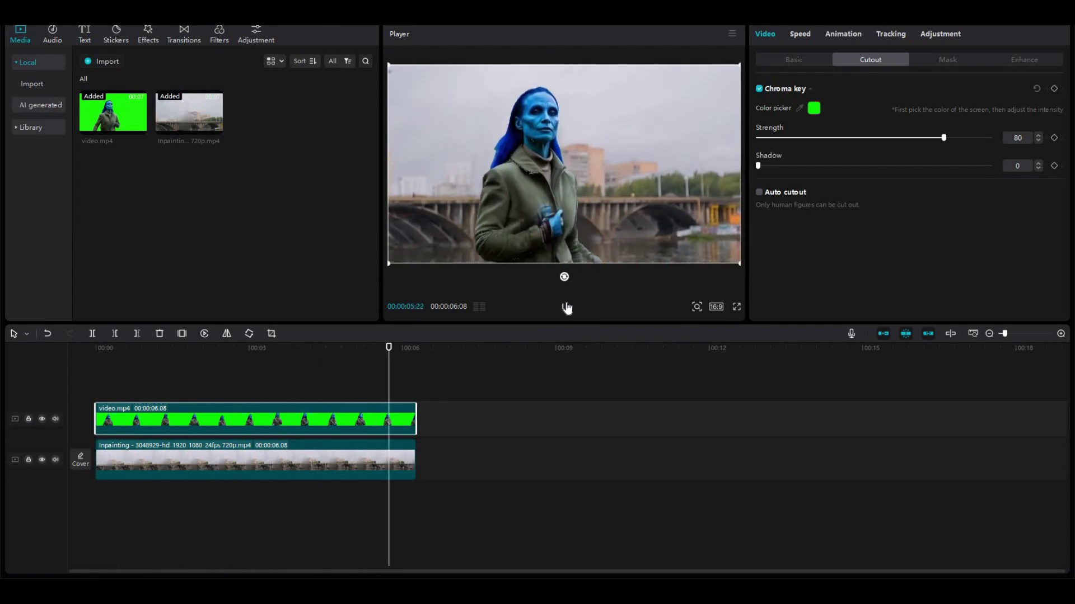
left_click(221, 352)
Play the composite from the start, then bring up 1080P H.264 mp4 export settings for project 0330.
left_click(96, 375)
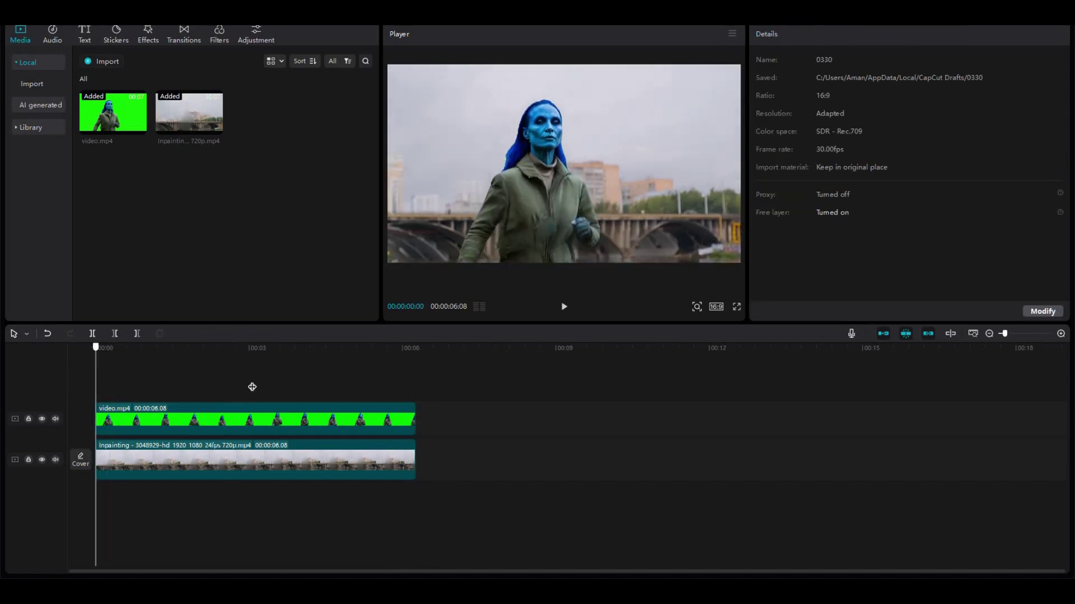
key("space")
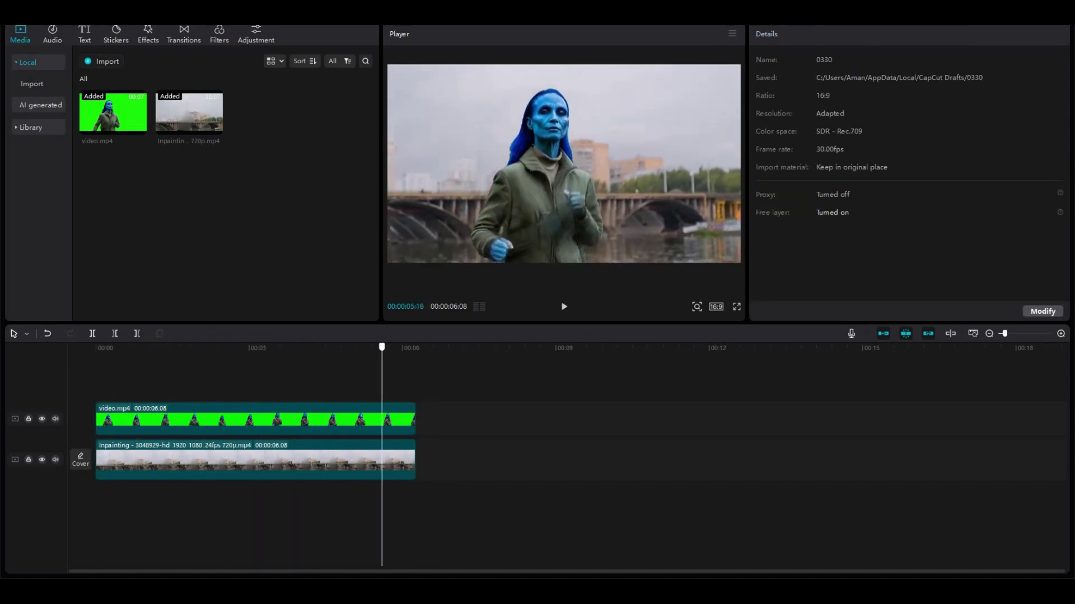
key("ctrl+e")
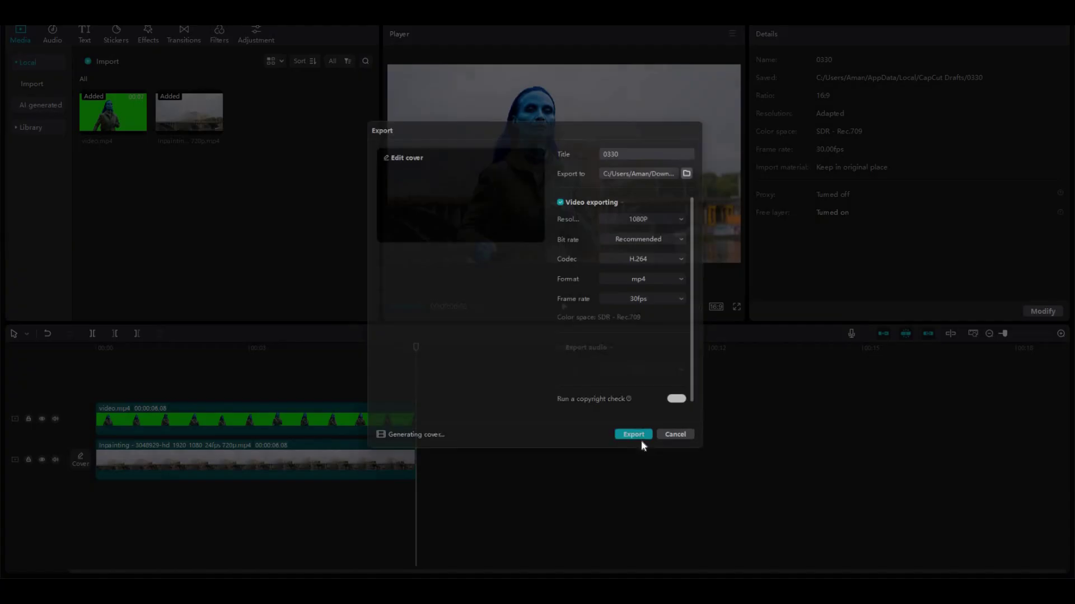